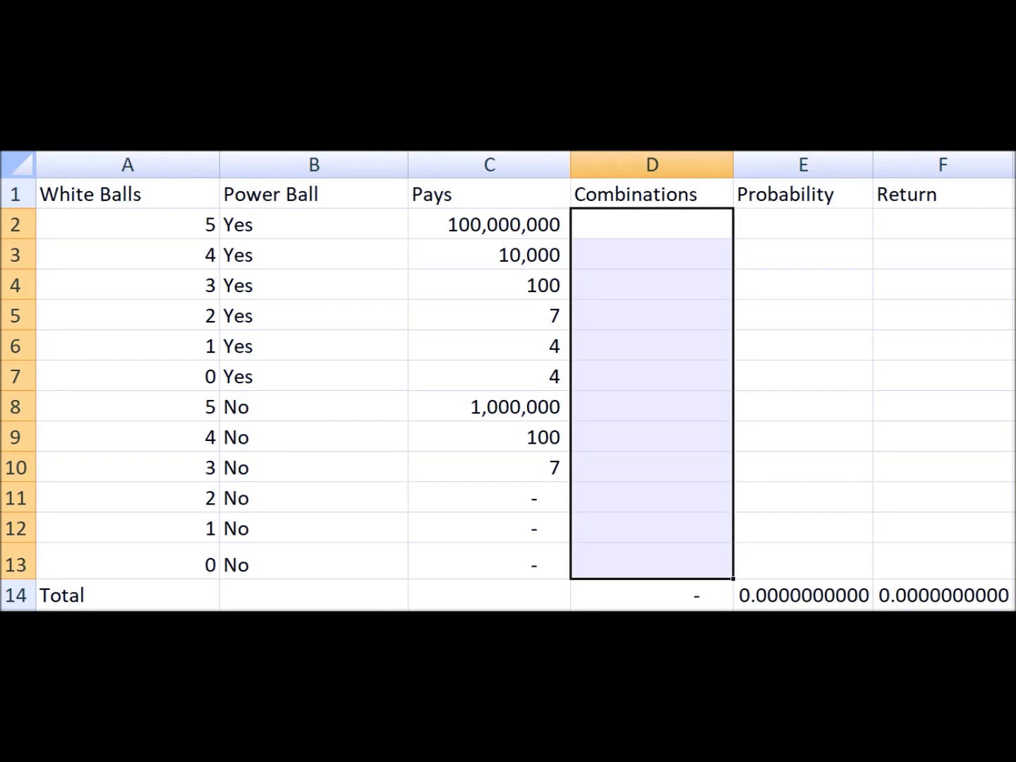
- Enter 1 as the jackpot row's combination count in D2, making the Combinations total read 1
click(803, 254)
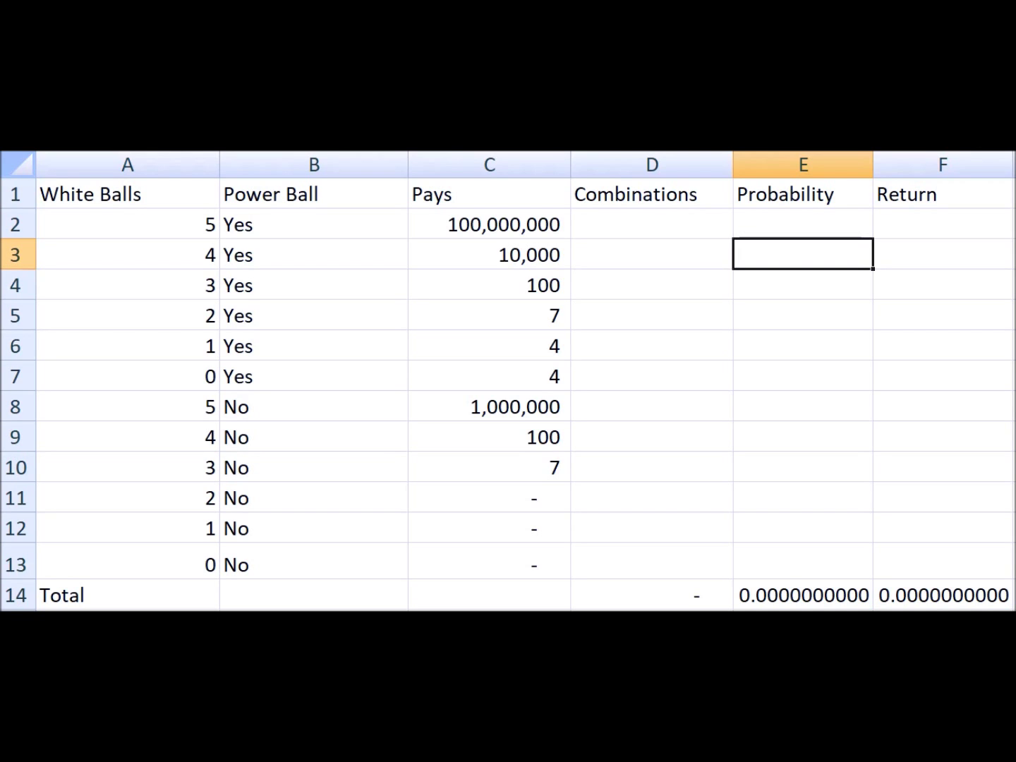
click(652, 223)
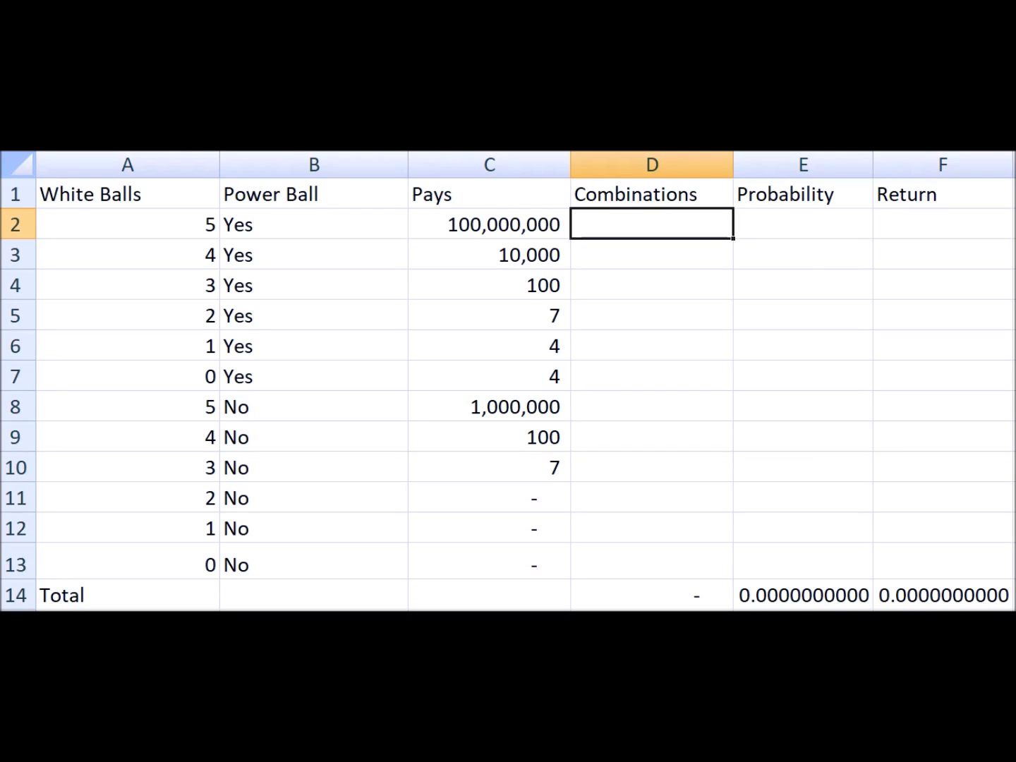
key(Left)
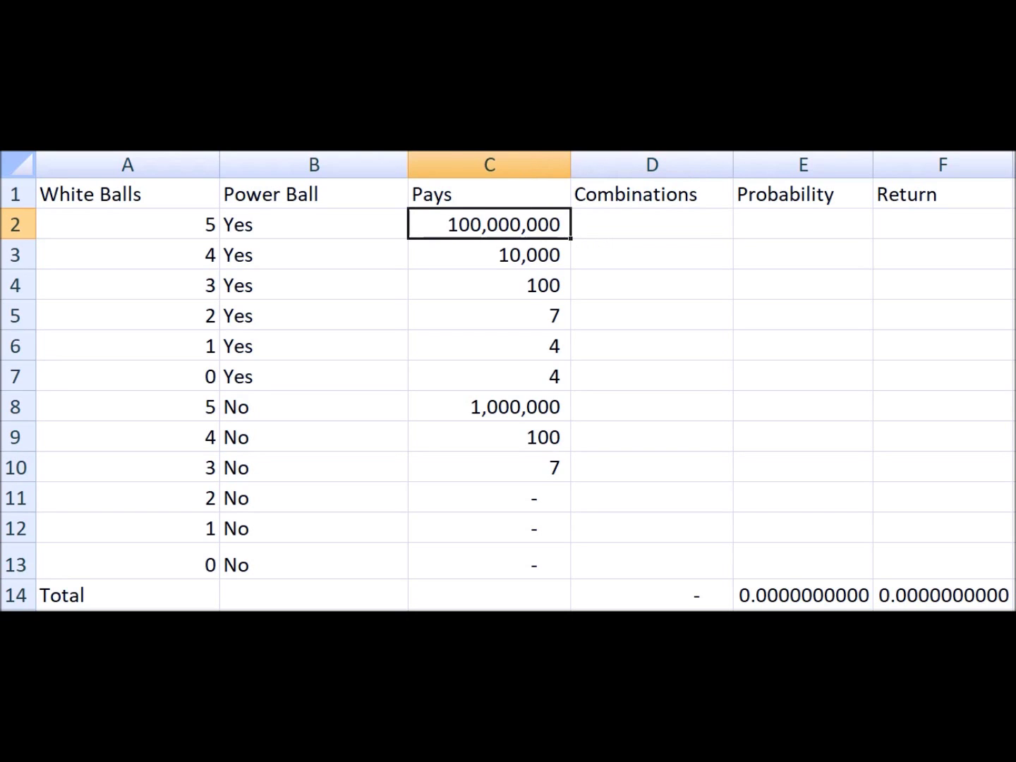
key(Right)
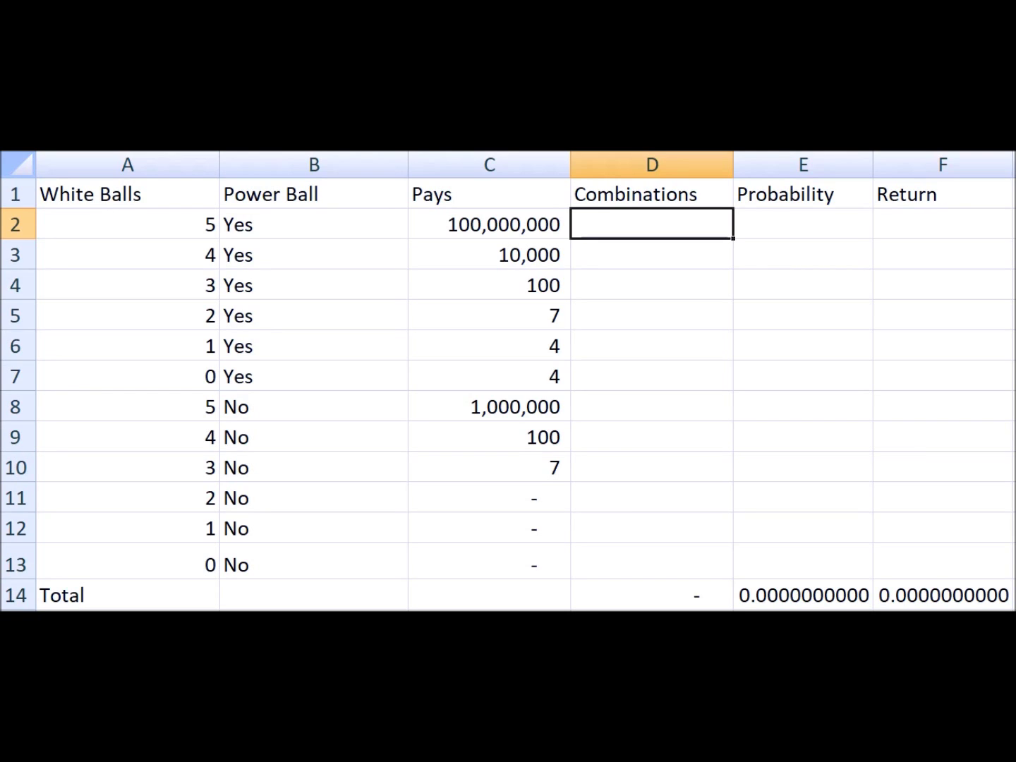
click(313, 315)
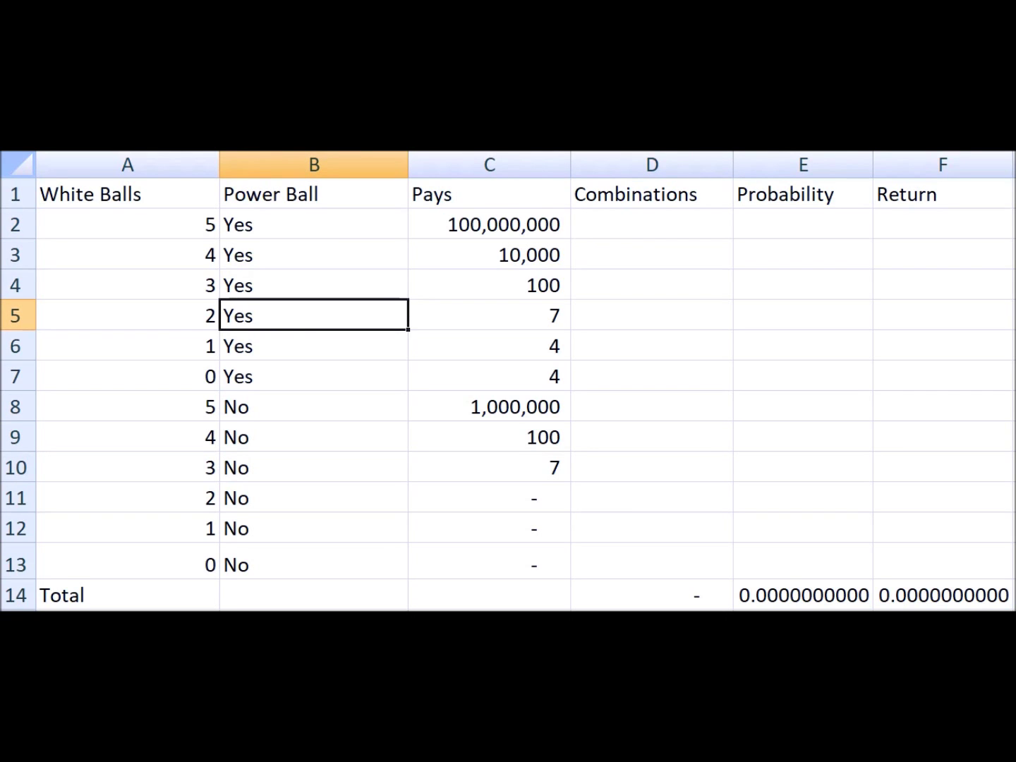
click(652, 224)
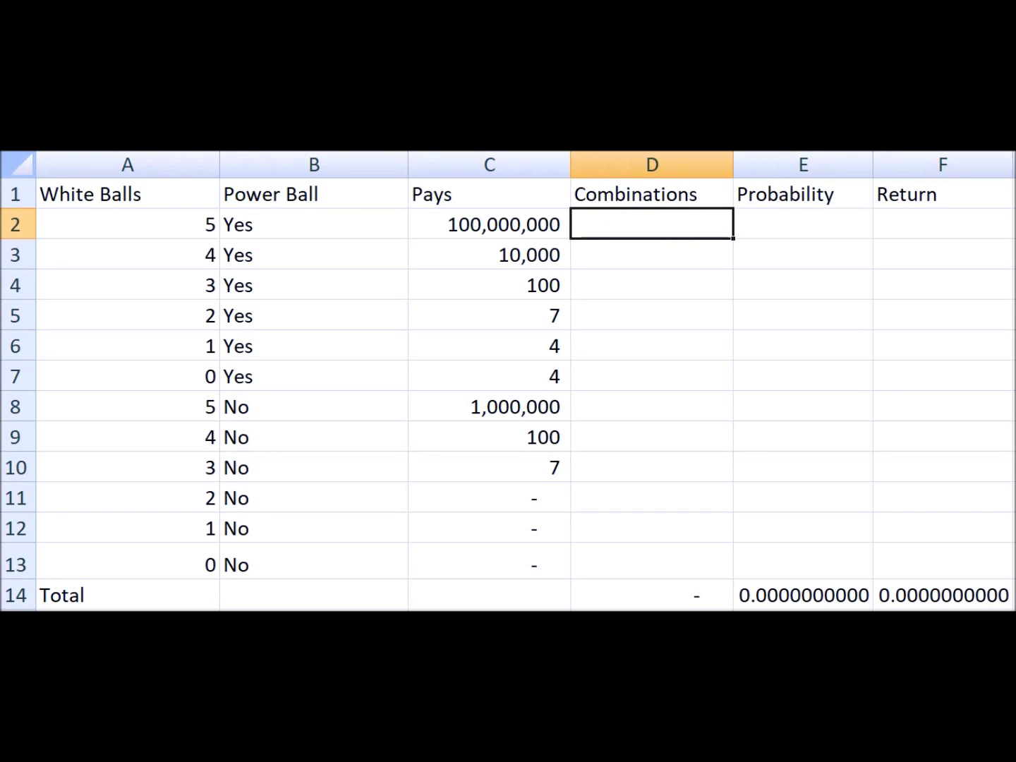
text(1)
key(Return)
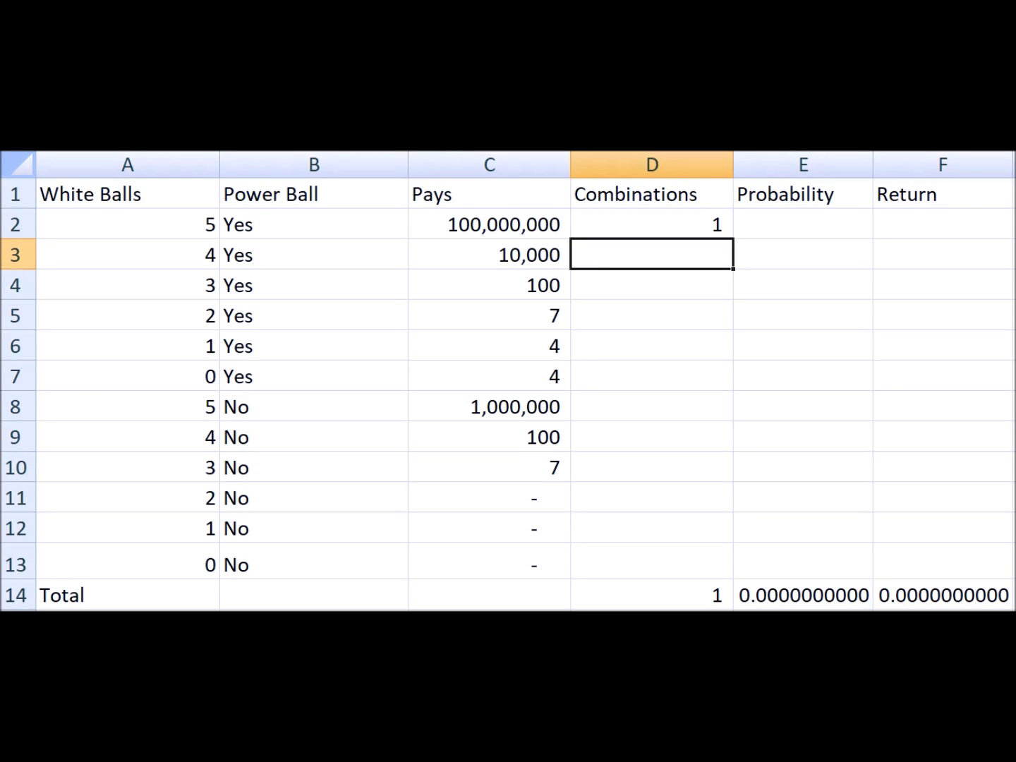
text(=)
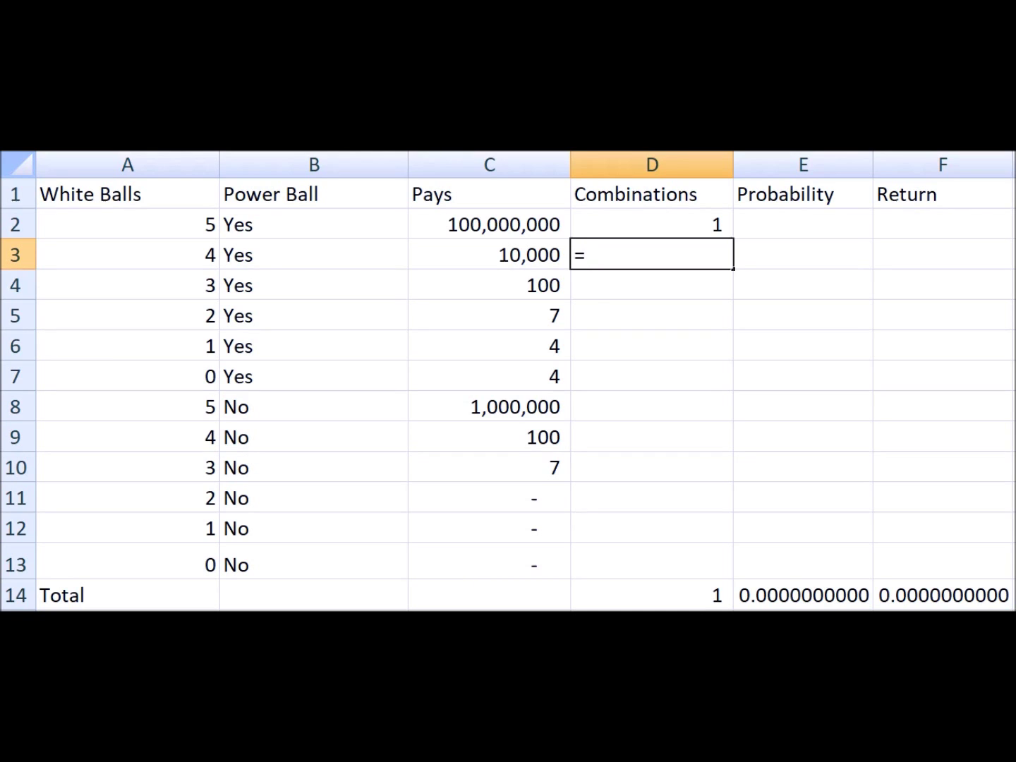
- Complete =COMBIN(5,4)*64 in D3, giving 320 combinations for four white balls plus Power Ball
text(combin)
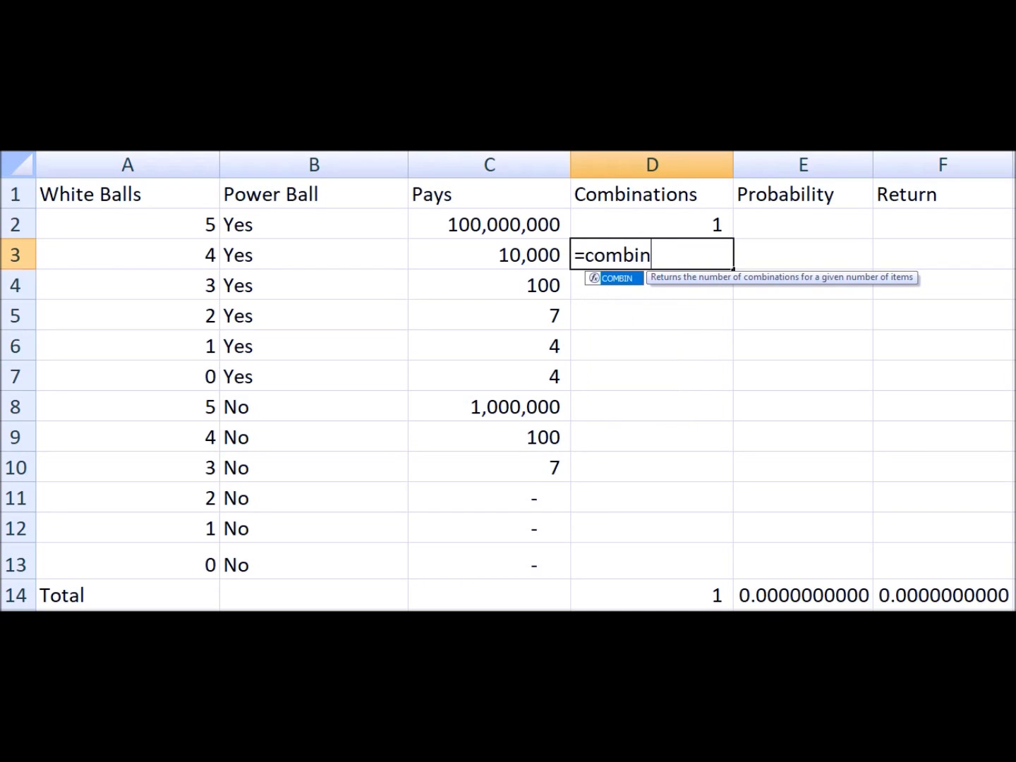
text((5,4)
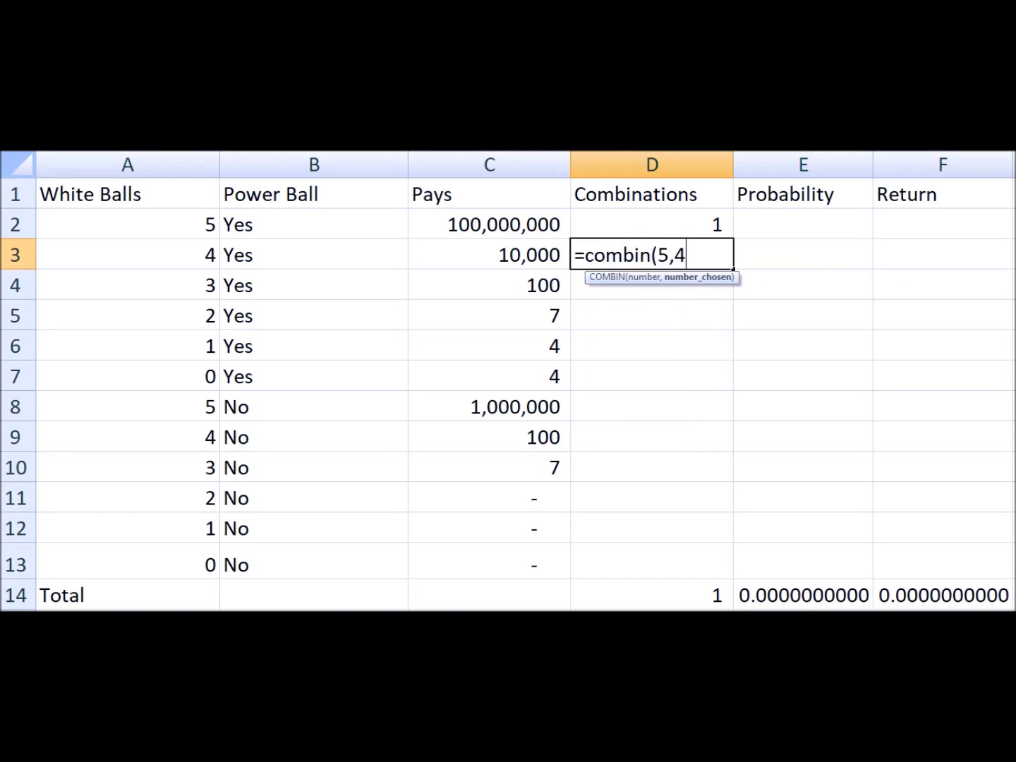
text()*)
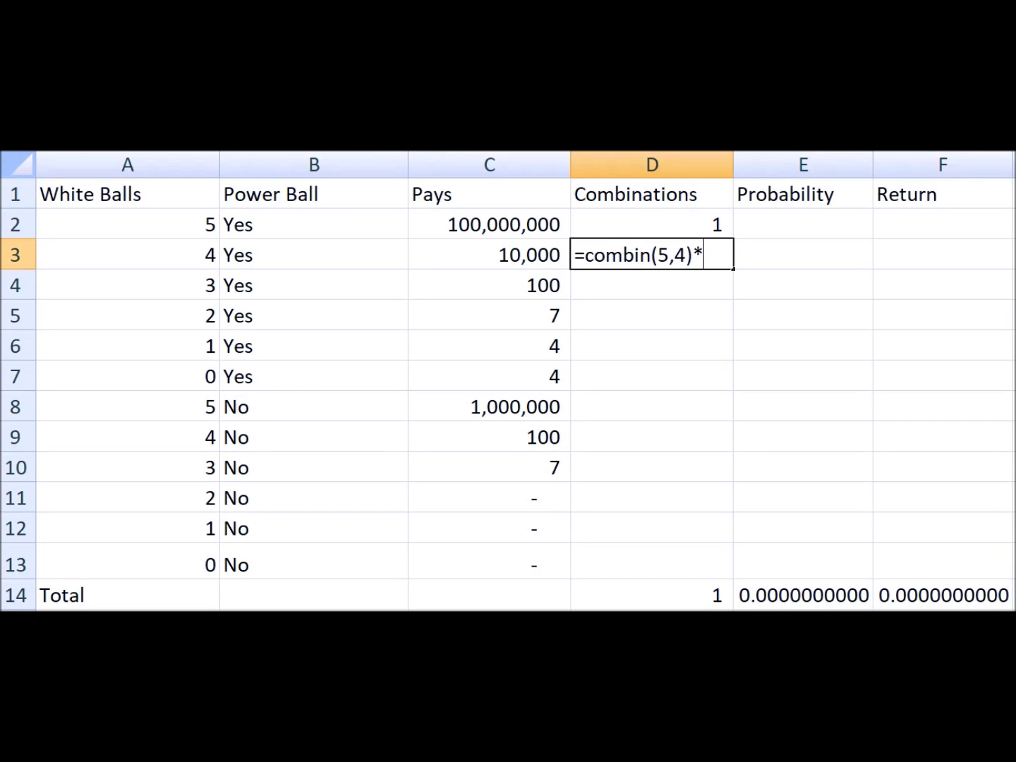
text(64)
key(Return)
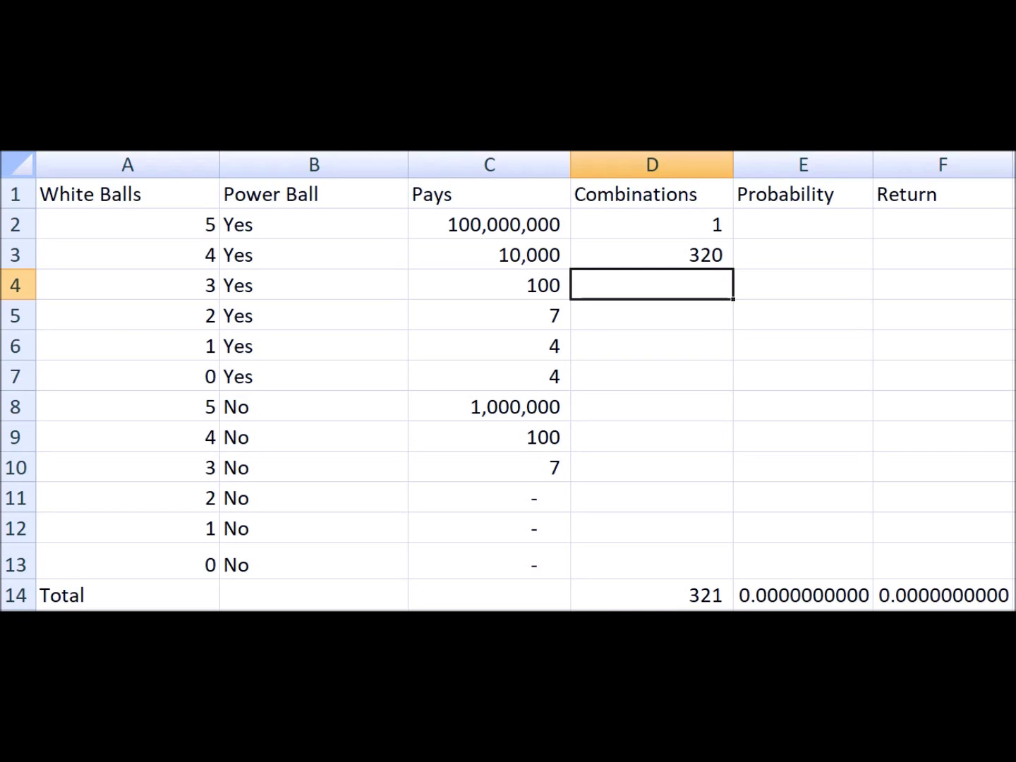
- Enter =COMBIN(5,3)*COMBIN(64,2) in D4 for 20,160 combinations and type =COMBIN(5,2)*COMBIN(64,3) for D5
text(=)
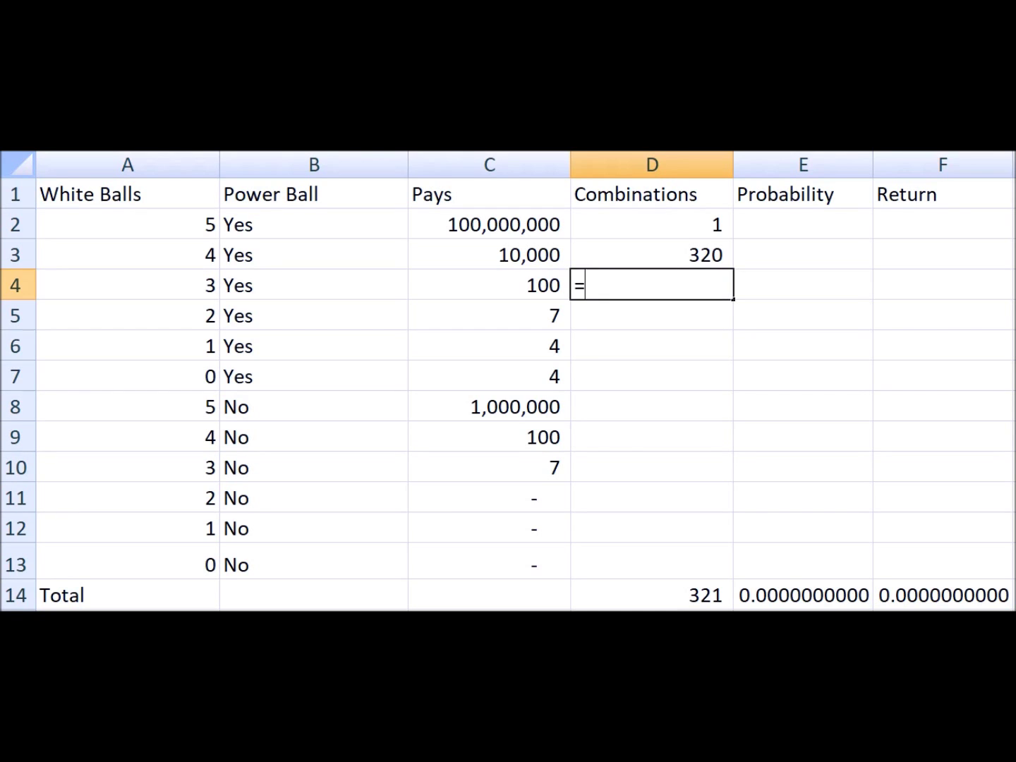
text(combin()
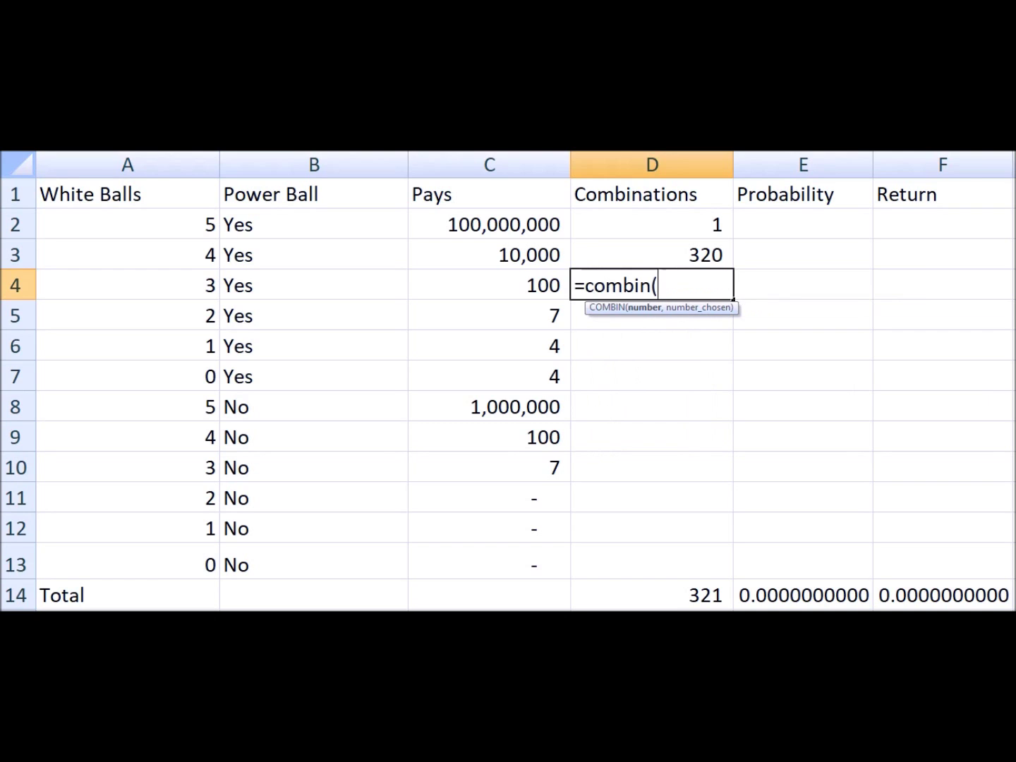
text(5,3)
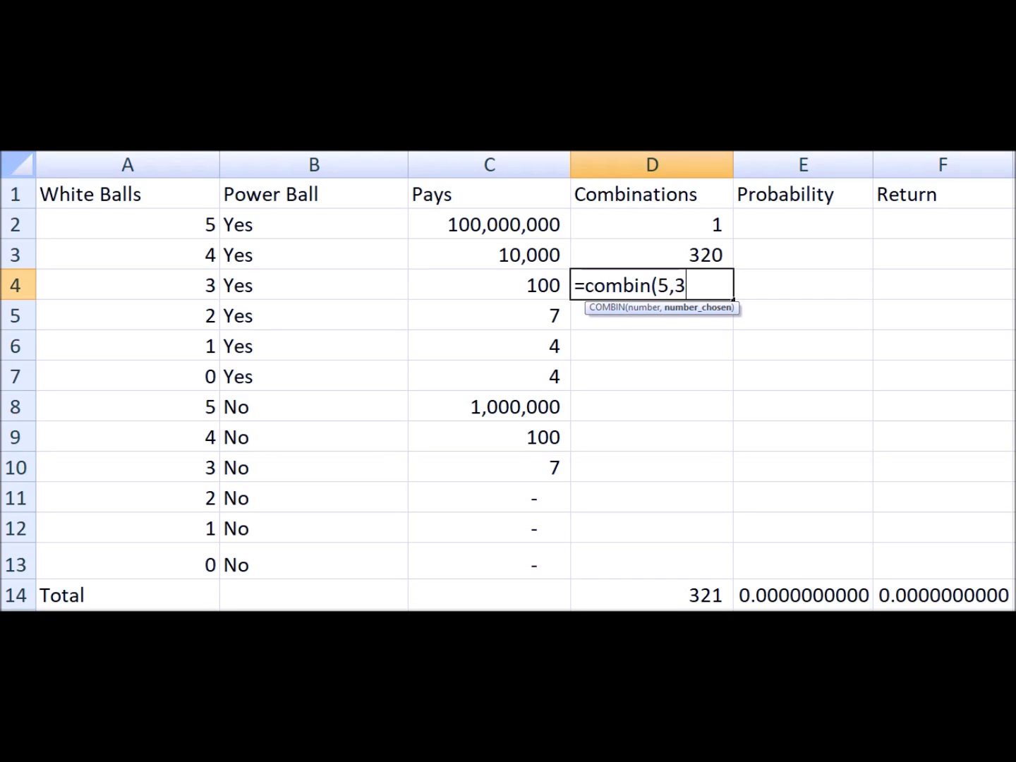
text())
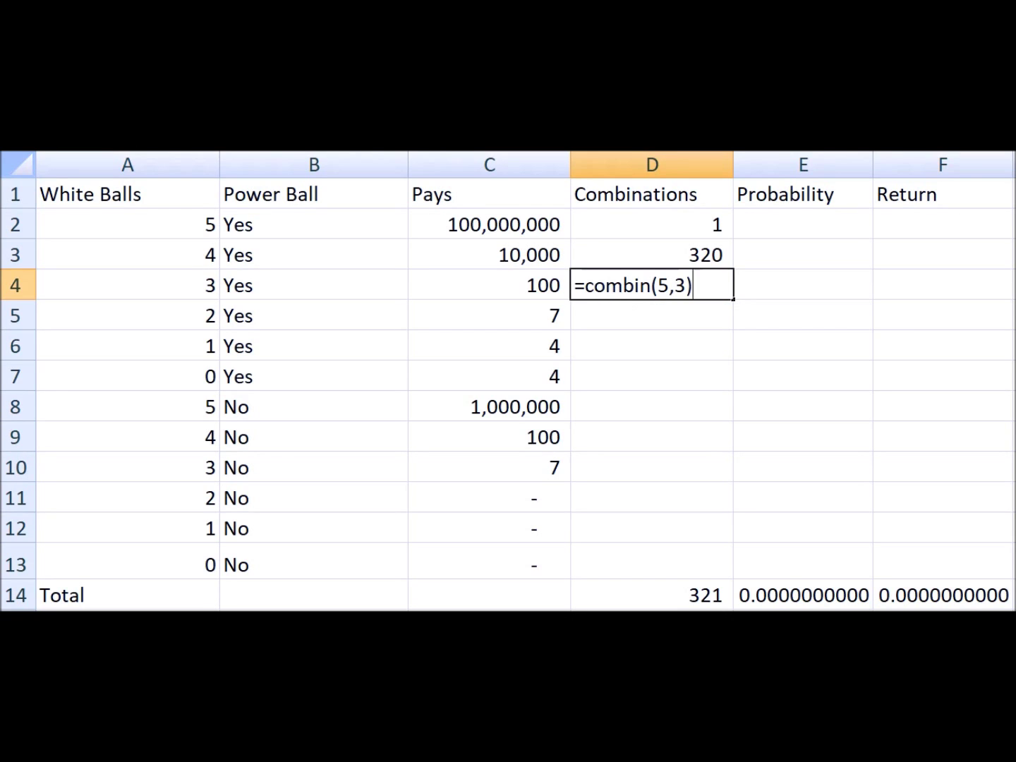
text(*combin)
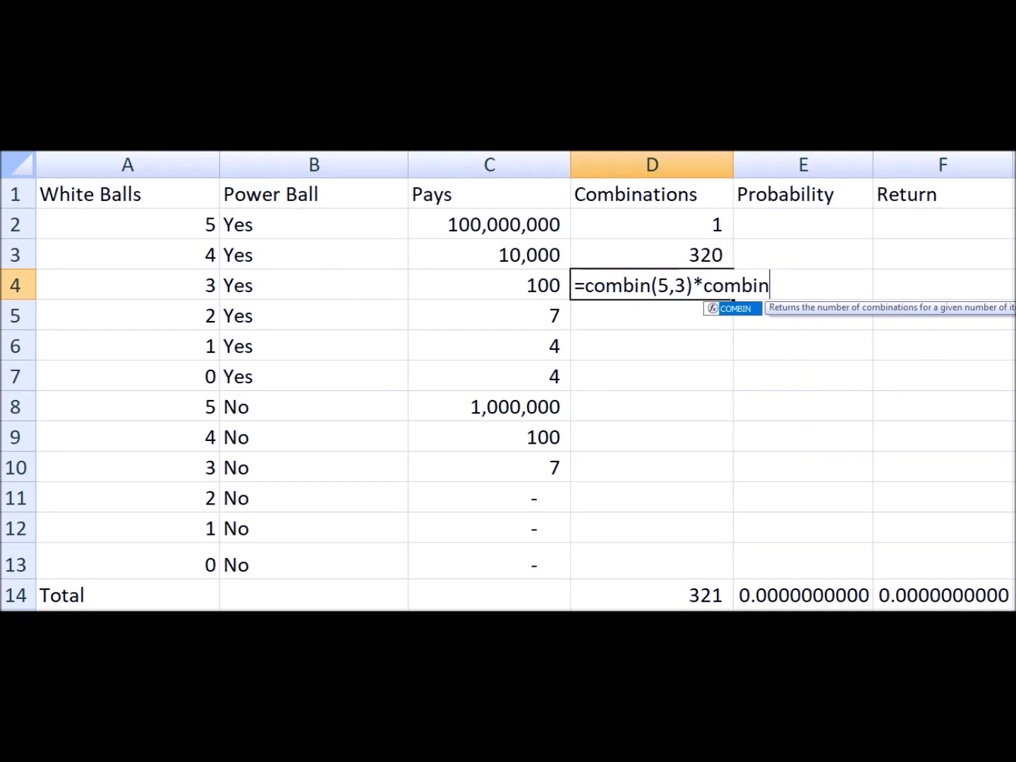
text((64)
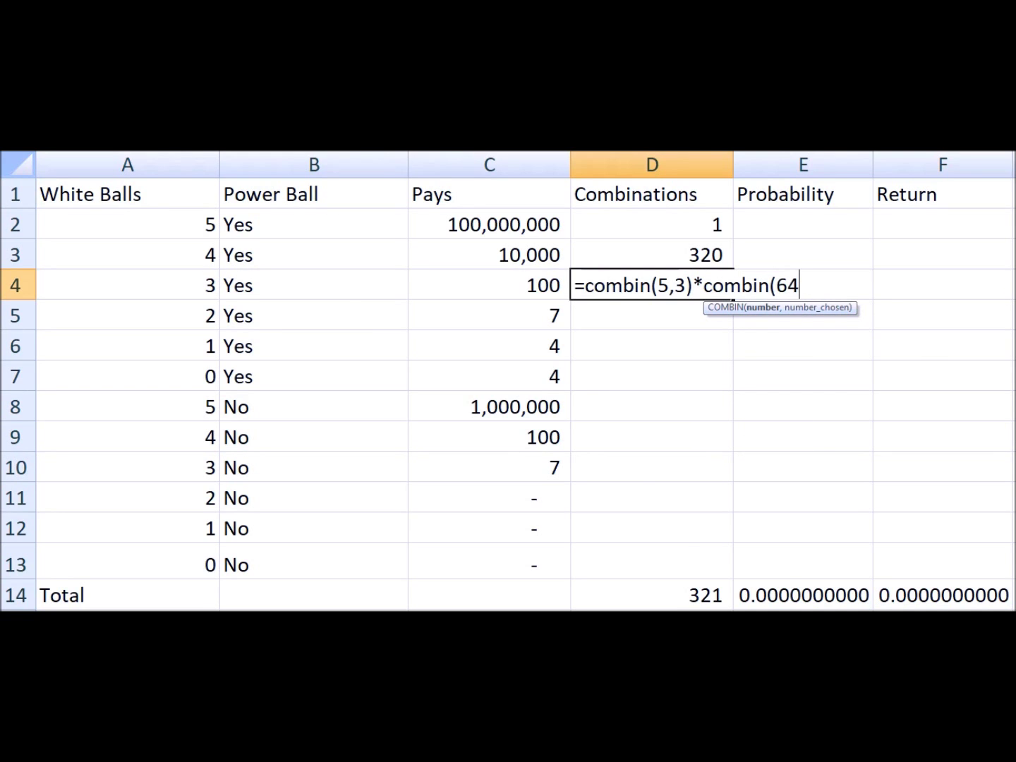
text(,2))
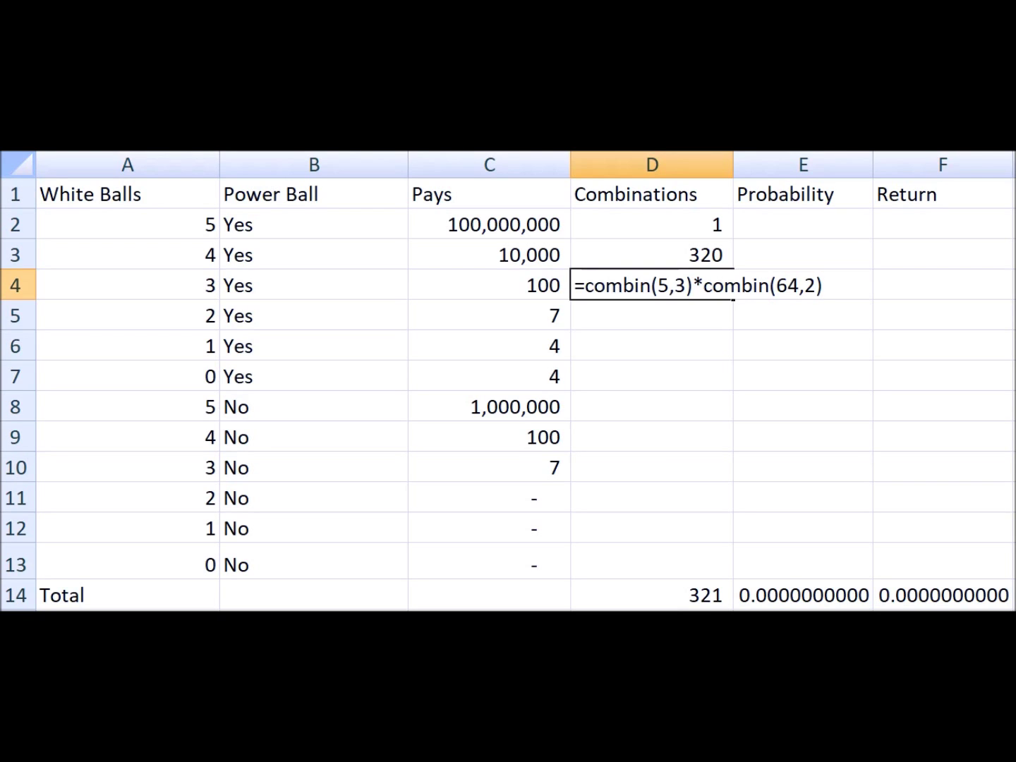
key(Return)
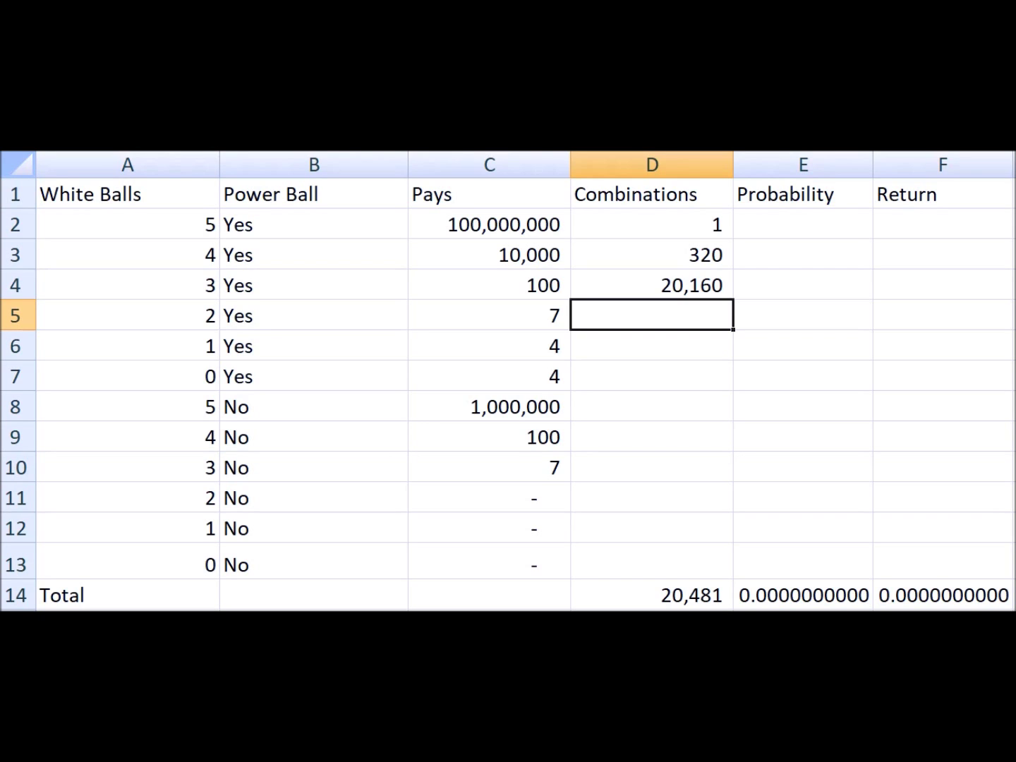
text(=)
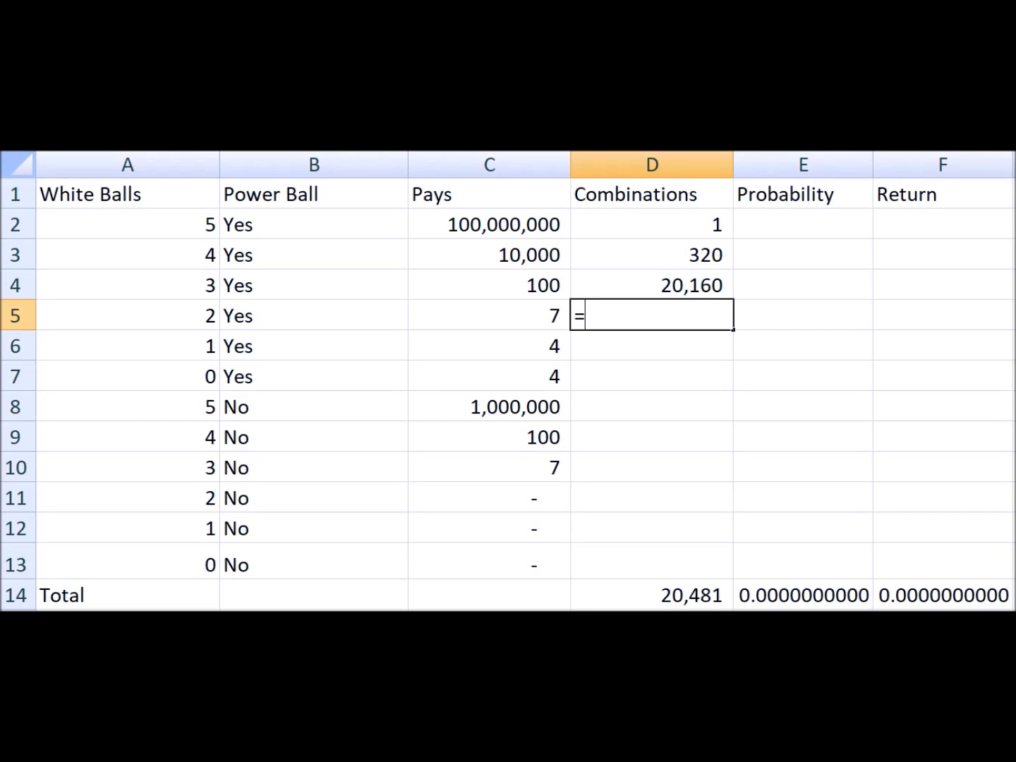
text(combin)
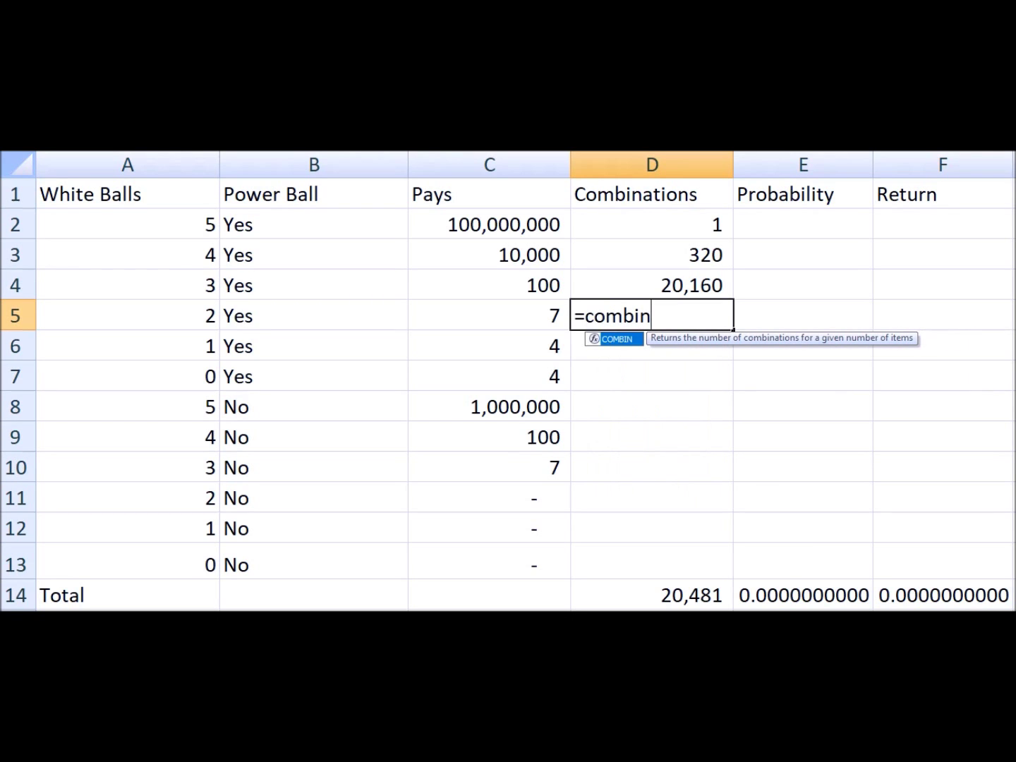
text((5,)
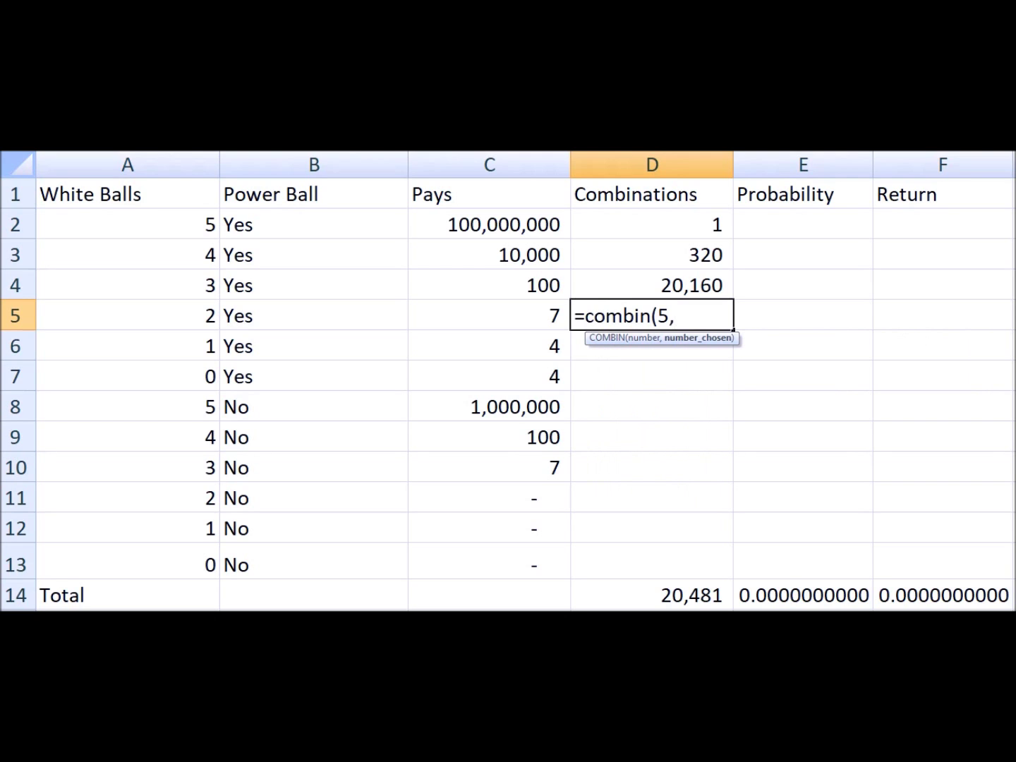
text(2)*comb)
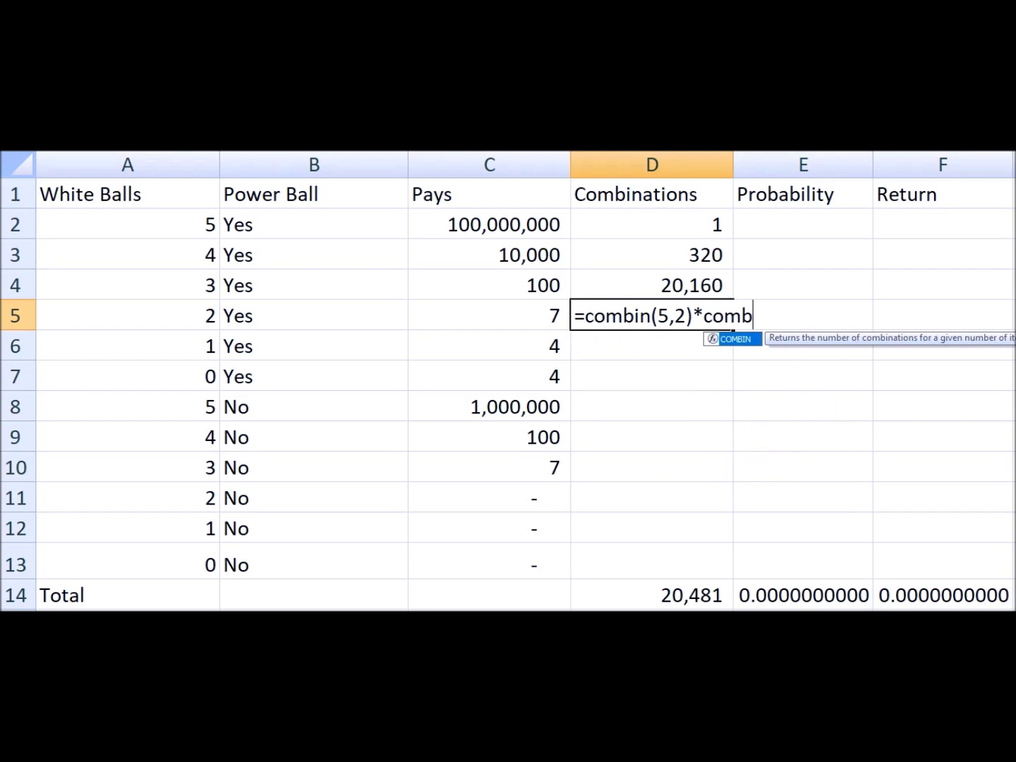
text(in(64,)
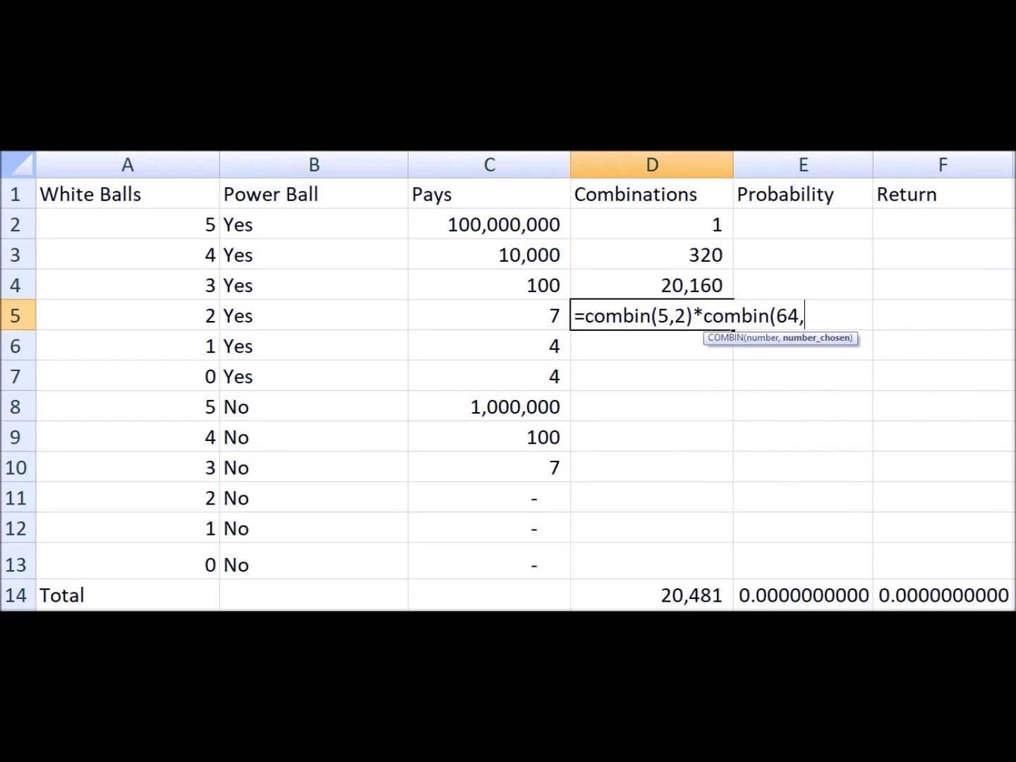
text(3)
text())
- Commit D5 at 416,640 and enter =COMBIN(5,1)*COMBIN(64,4) in D6 for 3,176,880 combinations
key(Return)
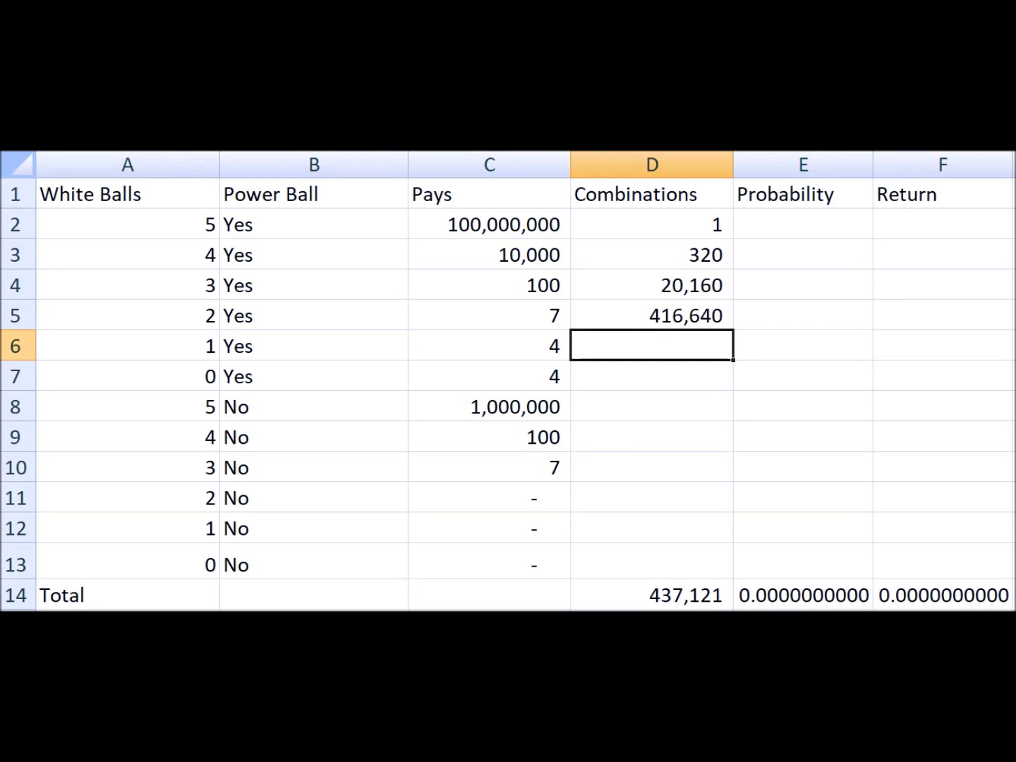
text(=combi)
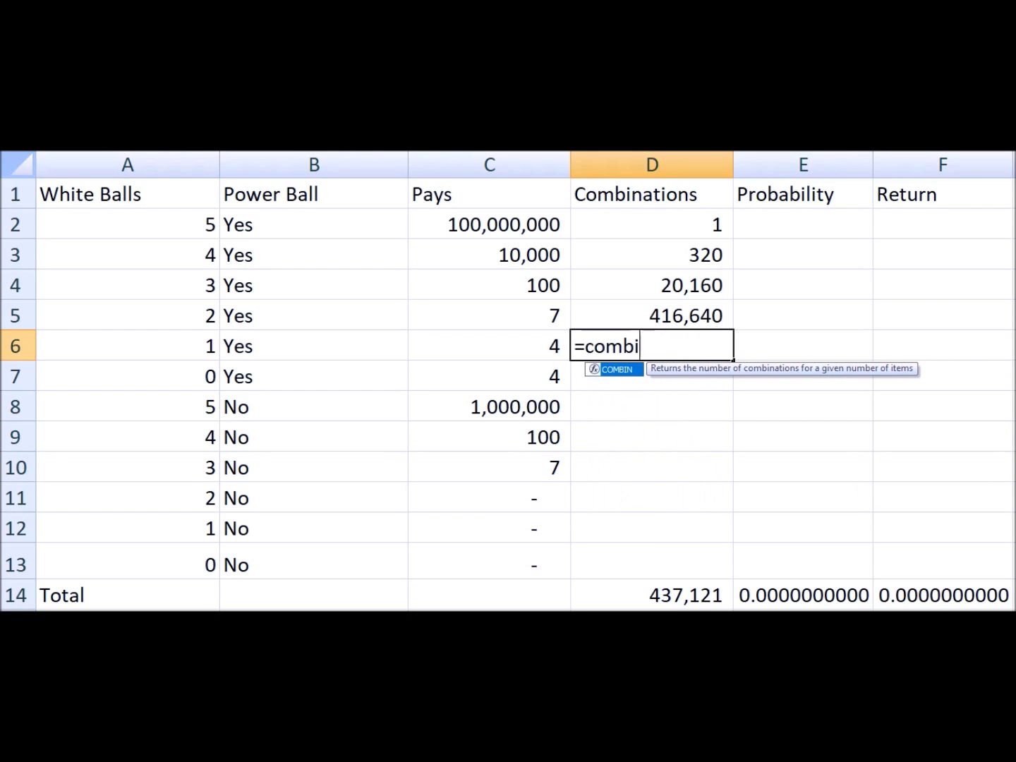
text(n()
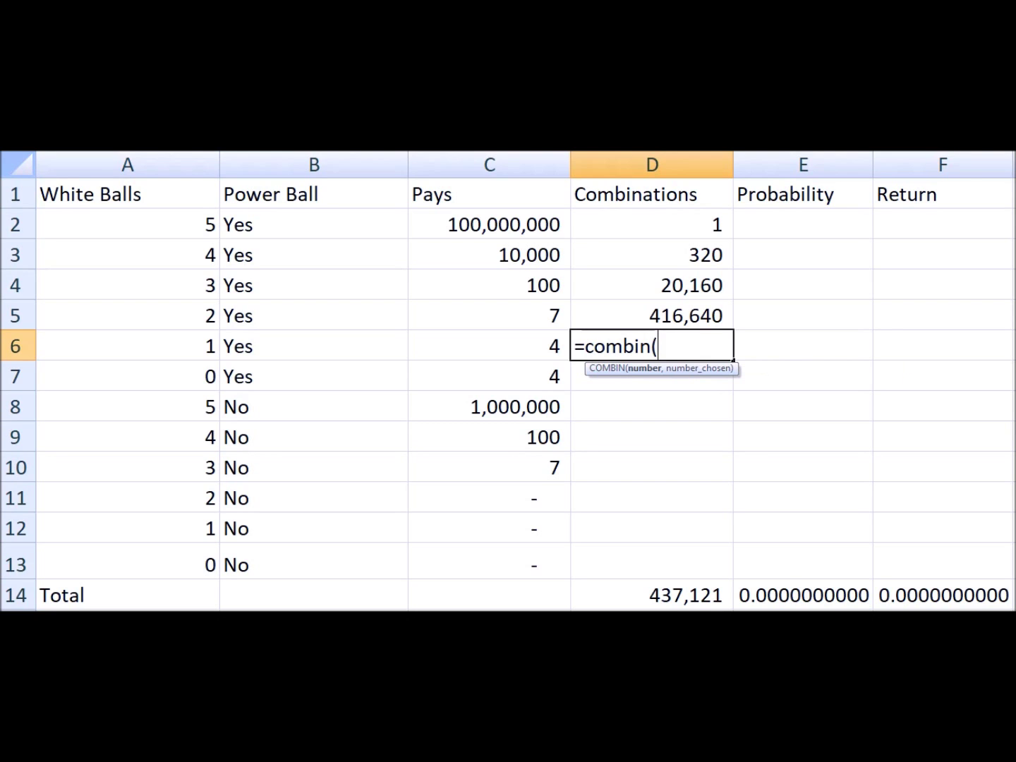
text(5,4)
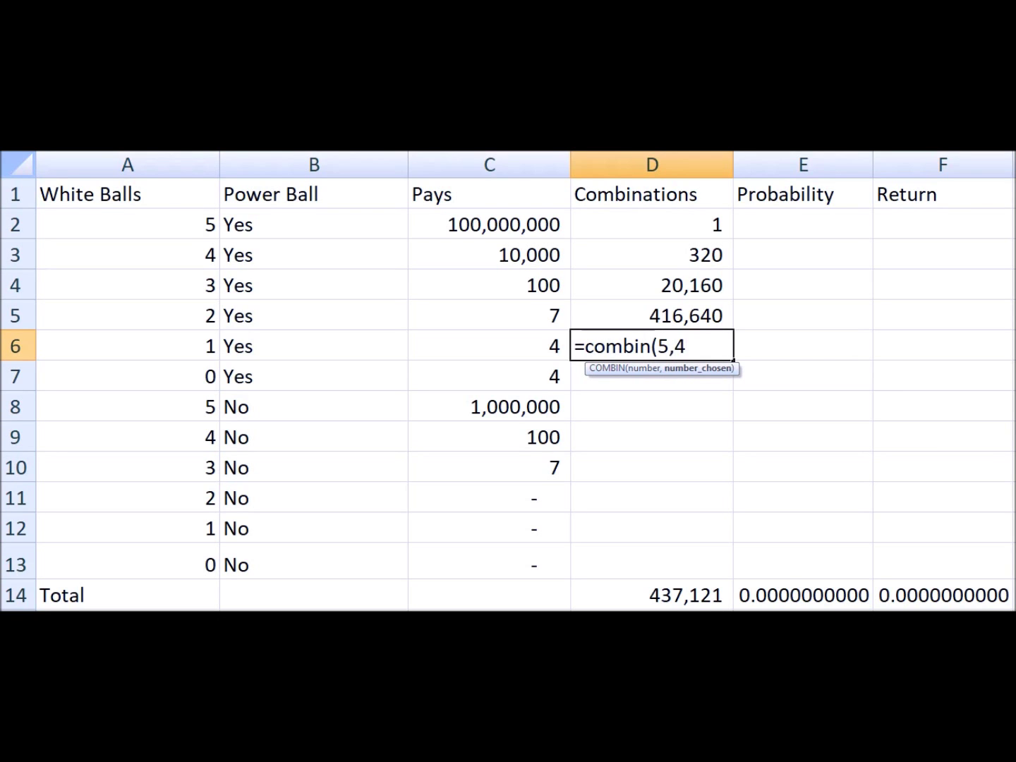
key(BackSpace)
text(1)*combin(64,4))
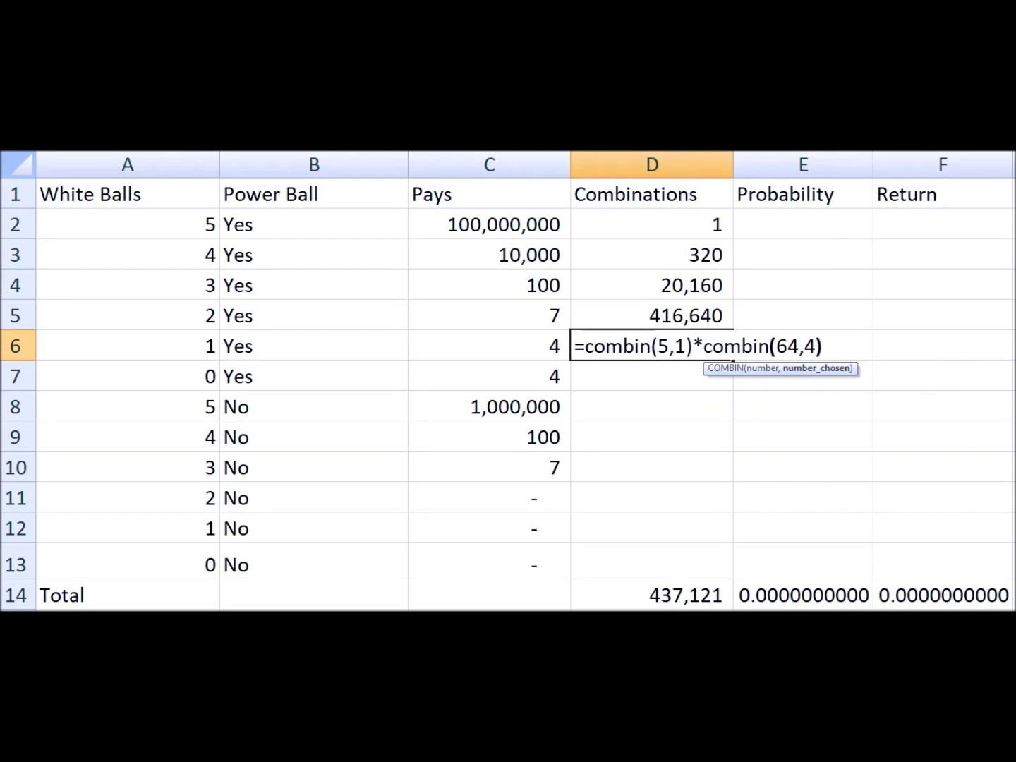
key(Return)
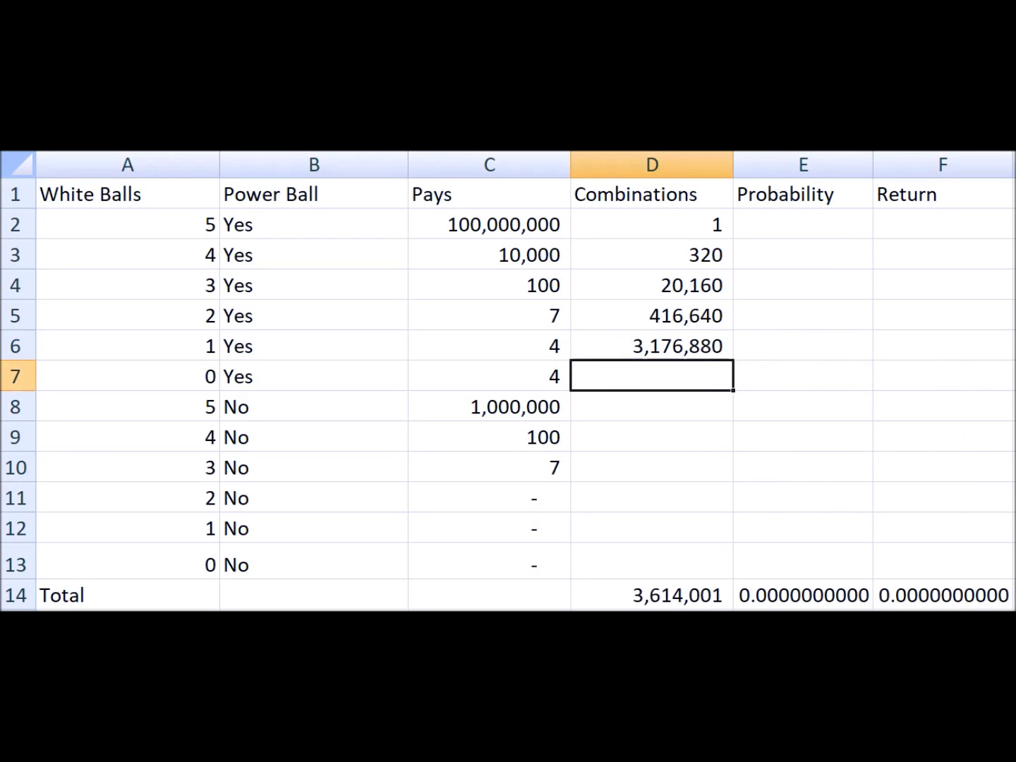
- Enter =COMBIN(64,5) in D7, correcting the misspelled function, giving 7,624,512 combinations
text(=comib)
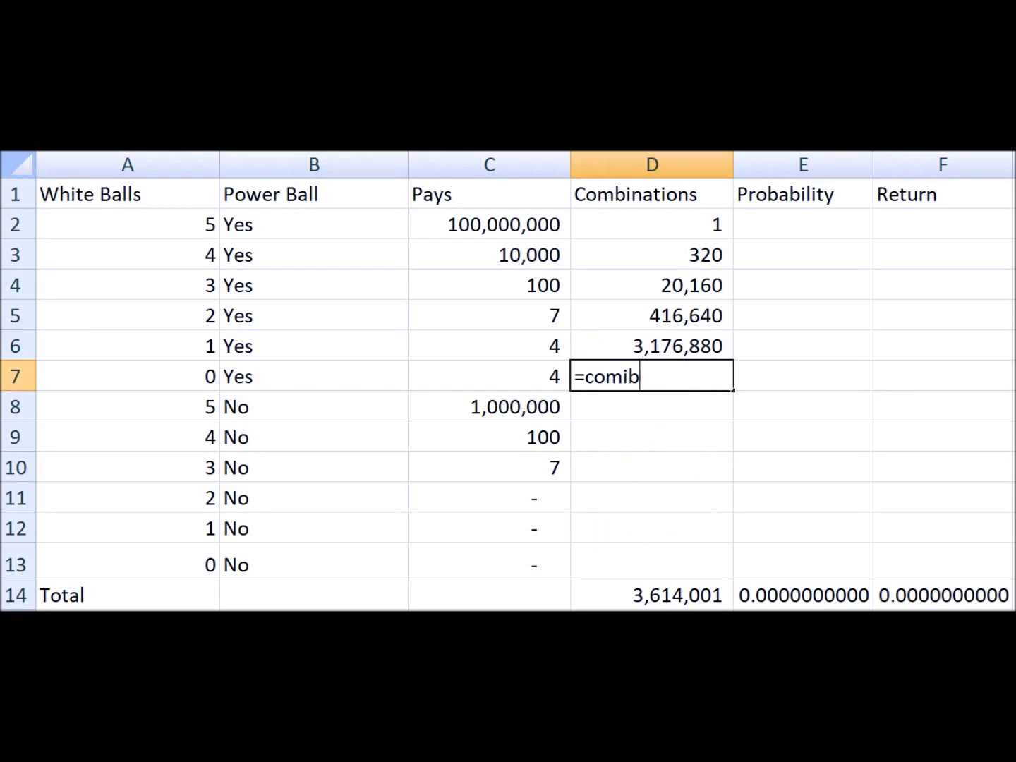
key(BackSpace)
key(BackSpace)
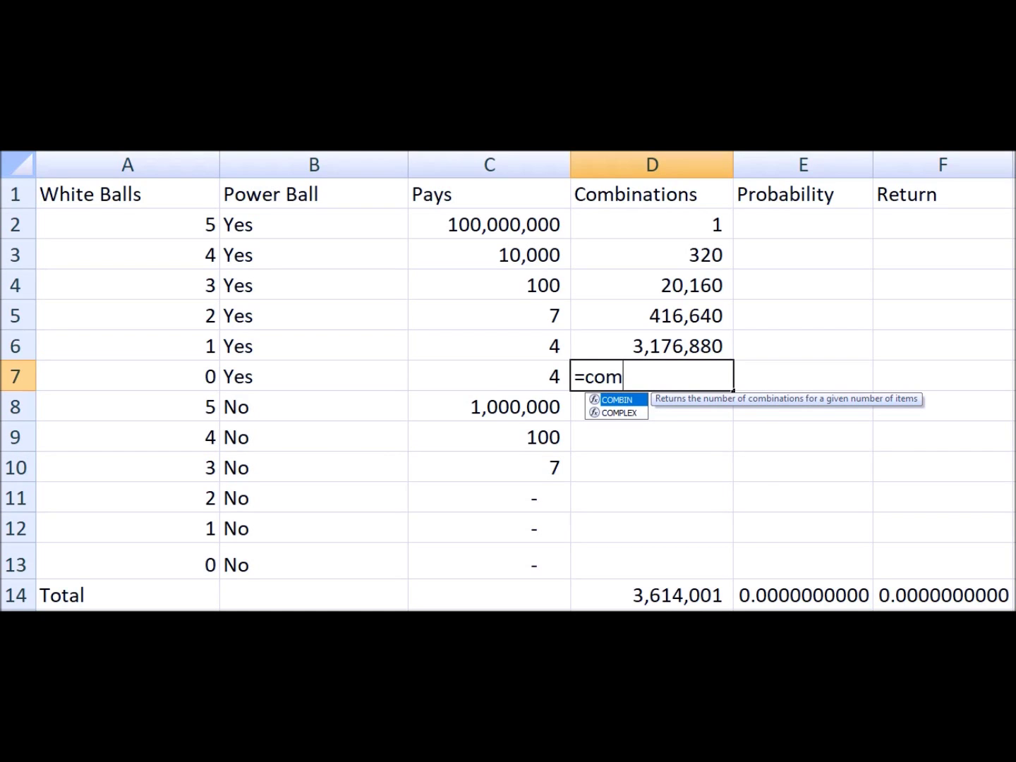
text(bin()
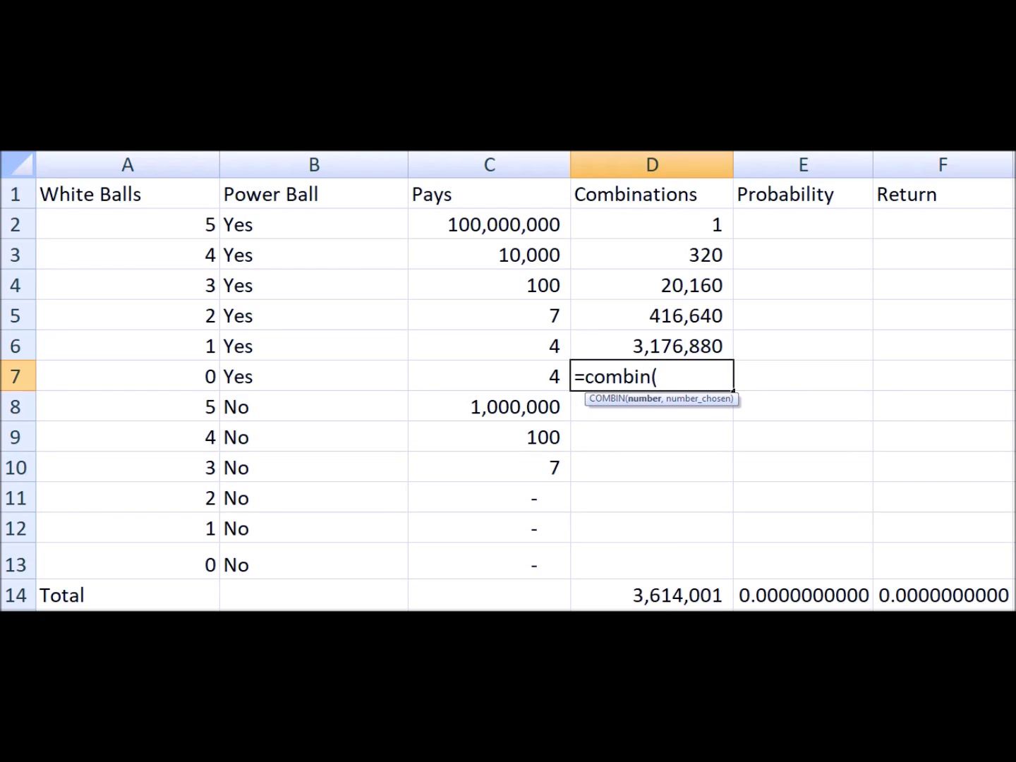
text(64,5)
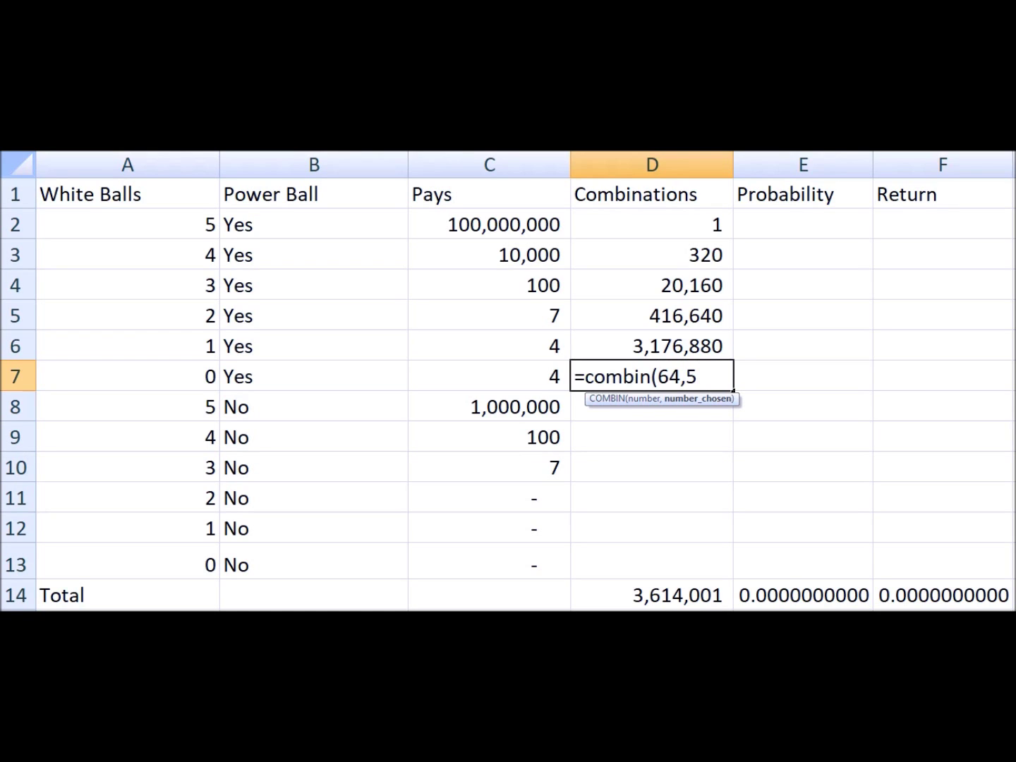
text())
key(Return)
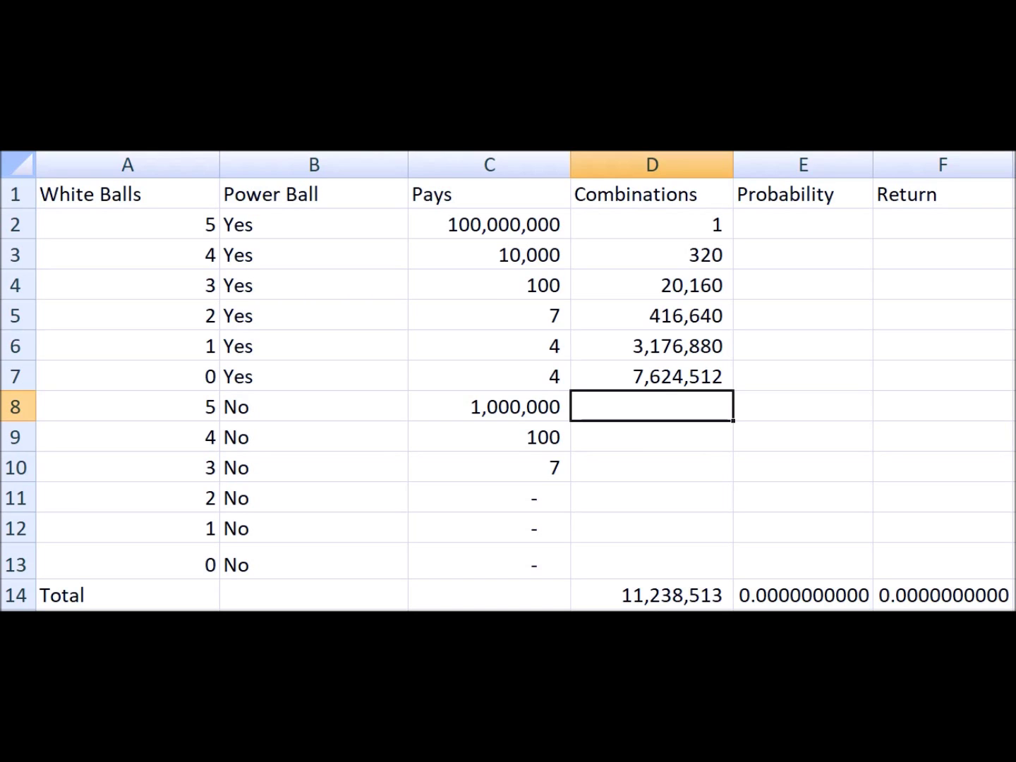
- Enter =25*D2 in D8 and copy it into D9:D13, bringing the combinations total to 292,201,338
text(=25*)
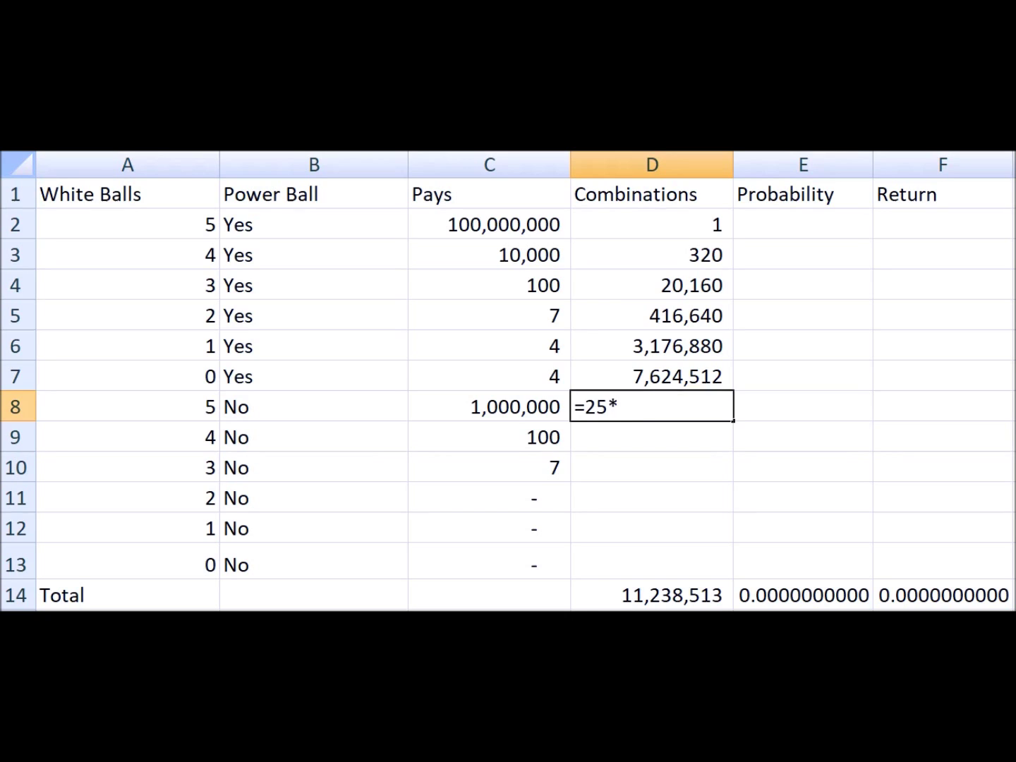
key(BackSpace)
key(Return)
key(Up)
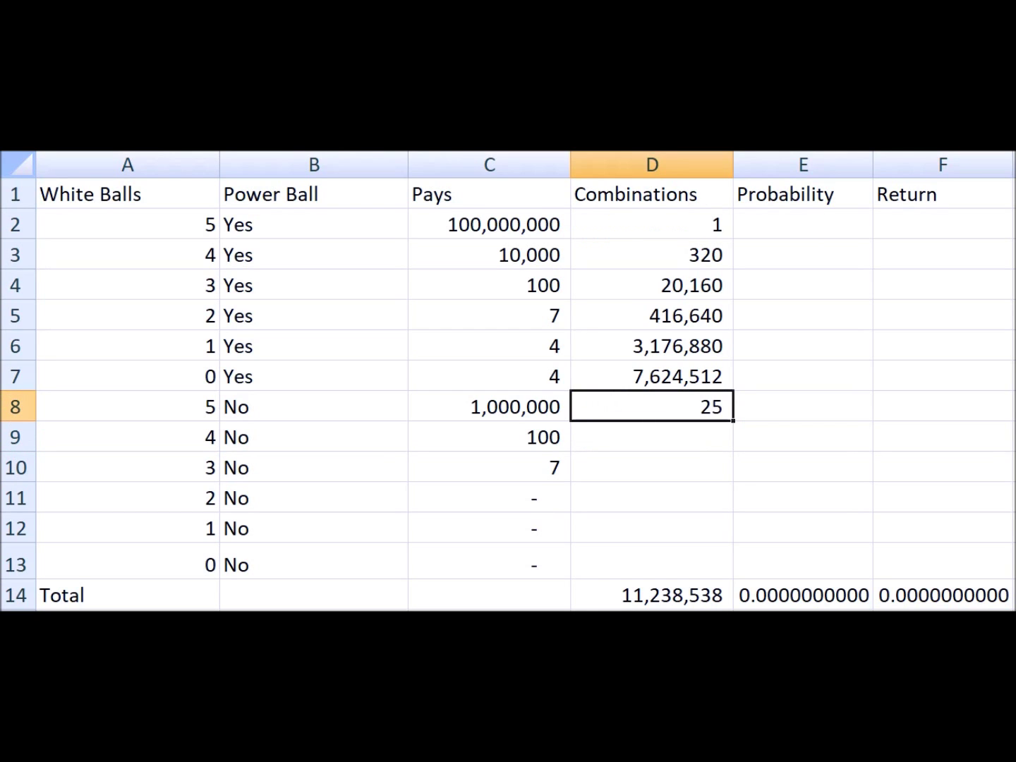
key(ctrl+c)
key(Down)
key(shift+Down)
key(shift+Down)
key(shift+Down)
key(shift+Down)
key(ctrl+v)
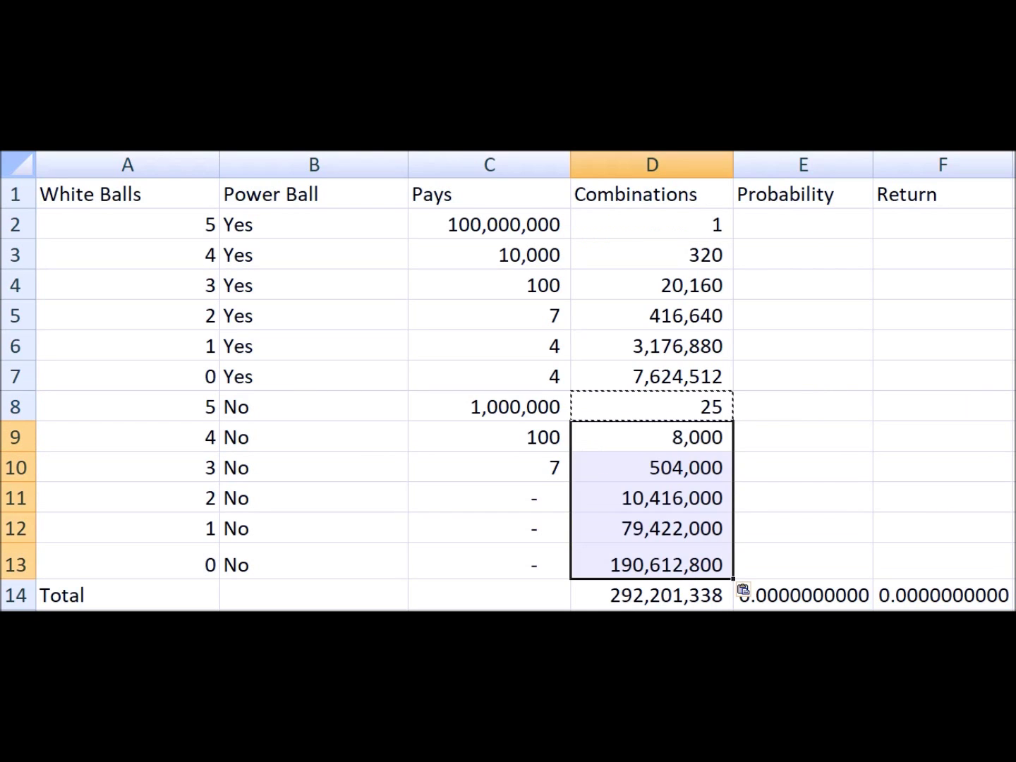
click(651, 595)
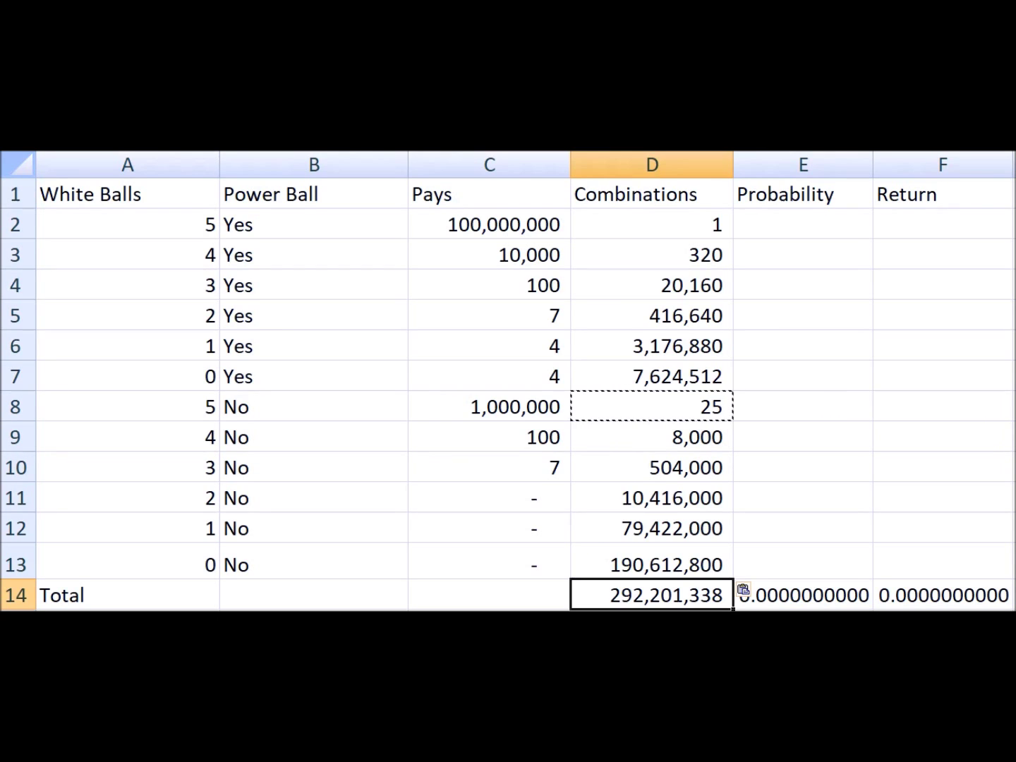
key(Escape)
click(803, 315)
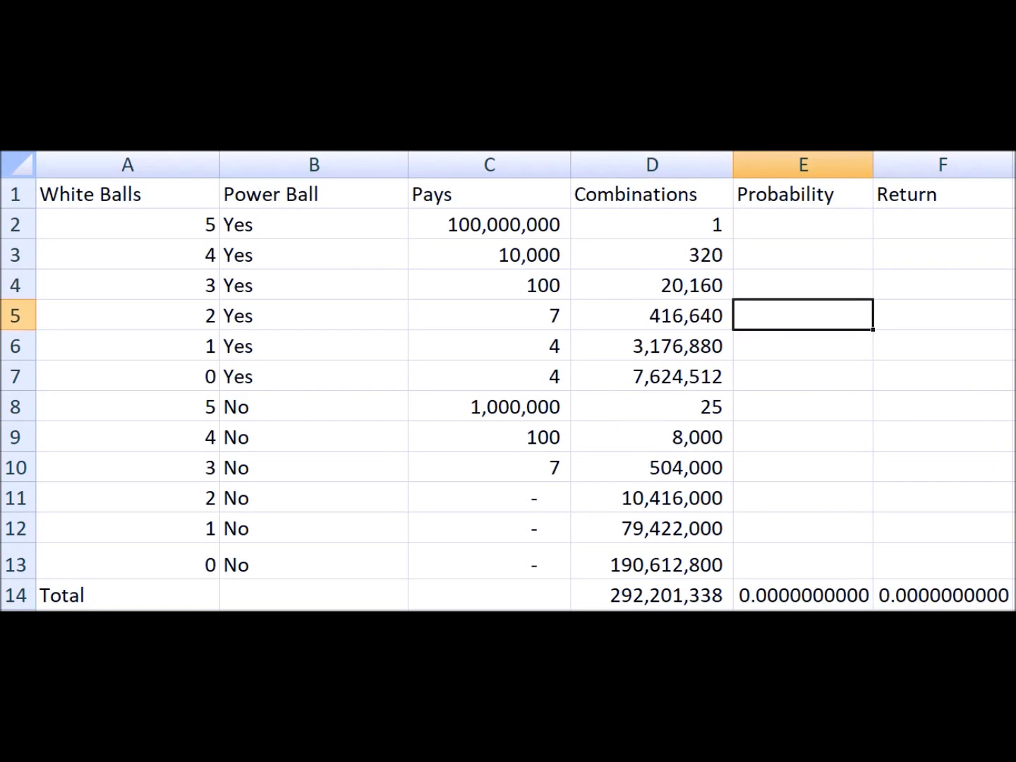
- Enter the probability formula =D2/D14 in E2
click(803, 223)
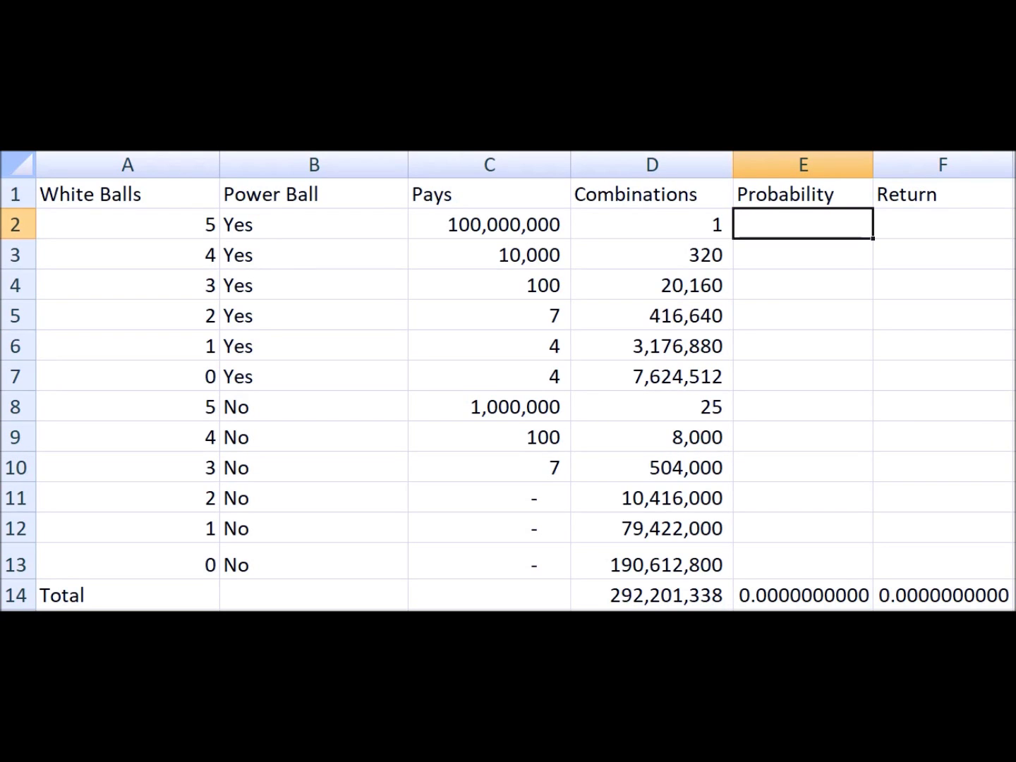
text(=1/)
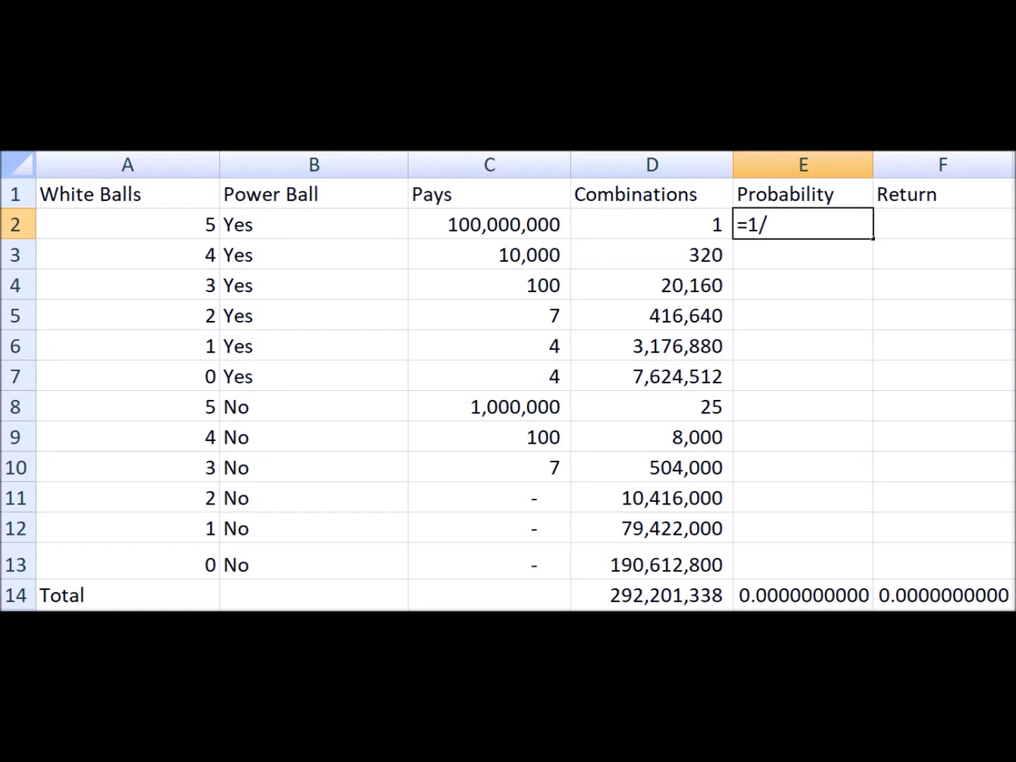
key(BackSpace)
key(BackSpace)
key(Left)
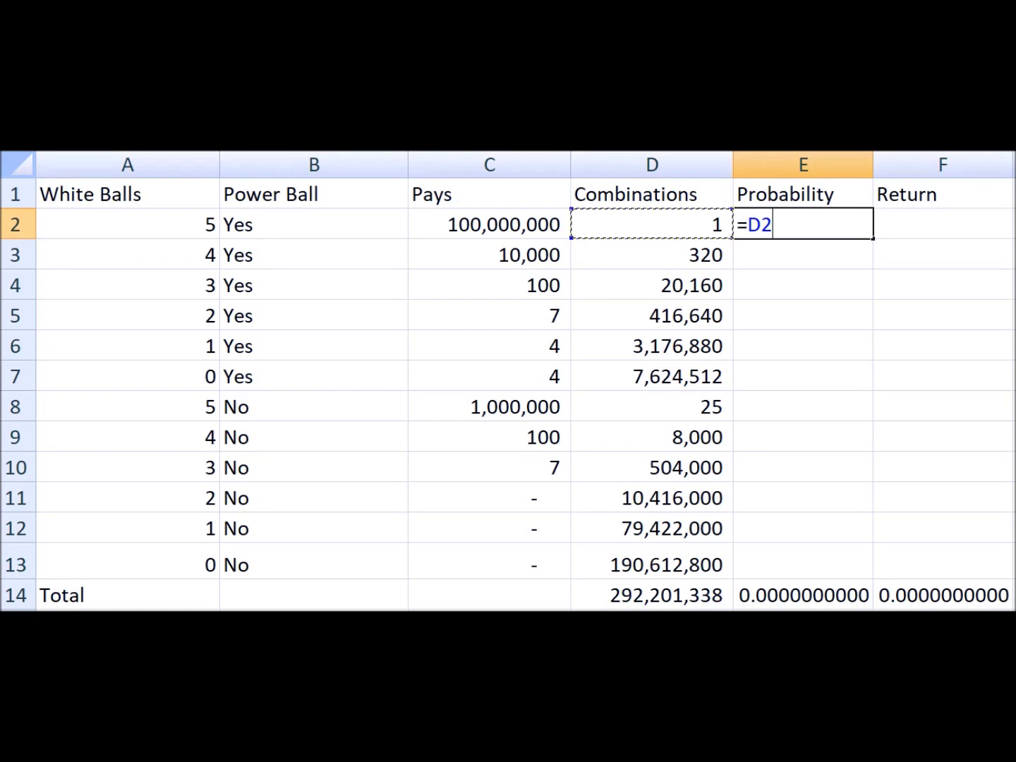
text(/)
click(652, 595)
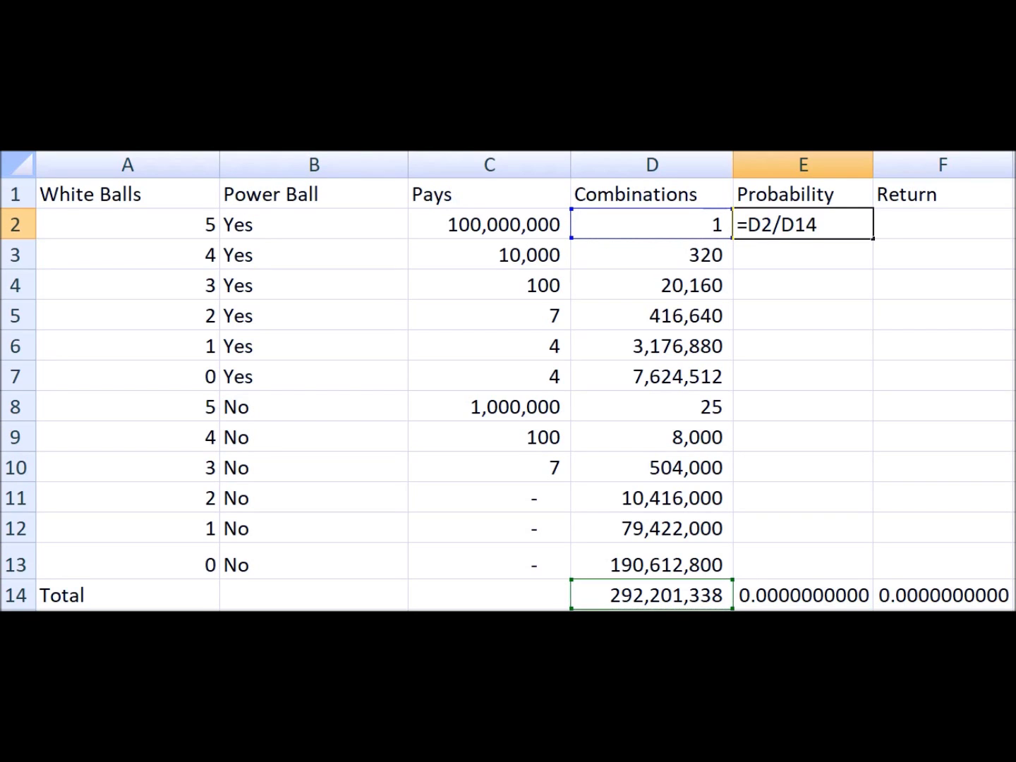
key(Return)
- Enter the return formula =E2*C2 in F2
key(Right)
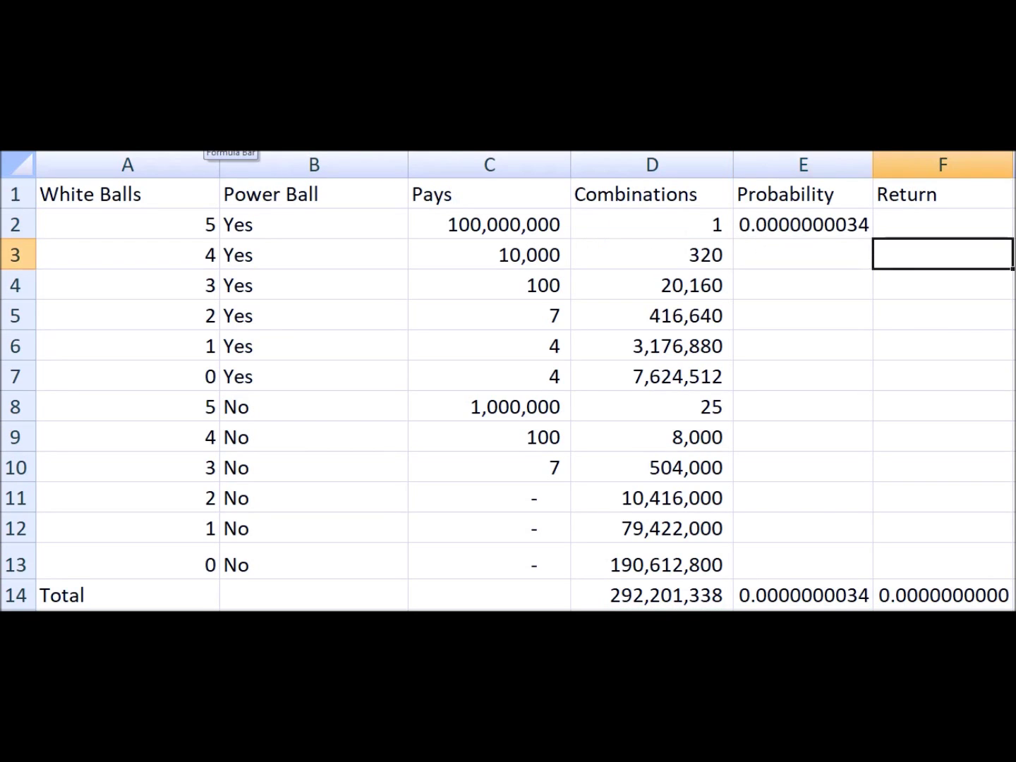
key(Up)
text(=)
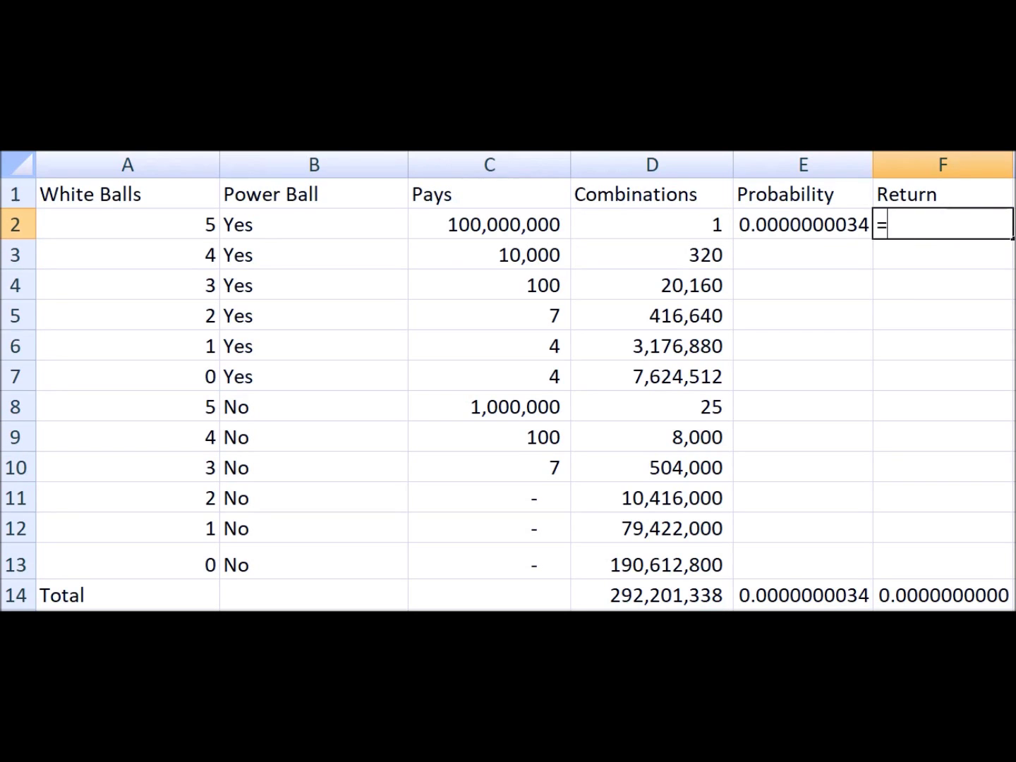
key(Left)
text(*)
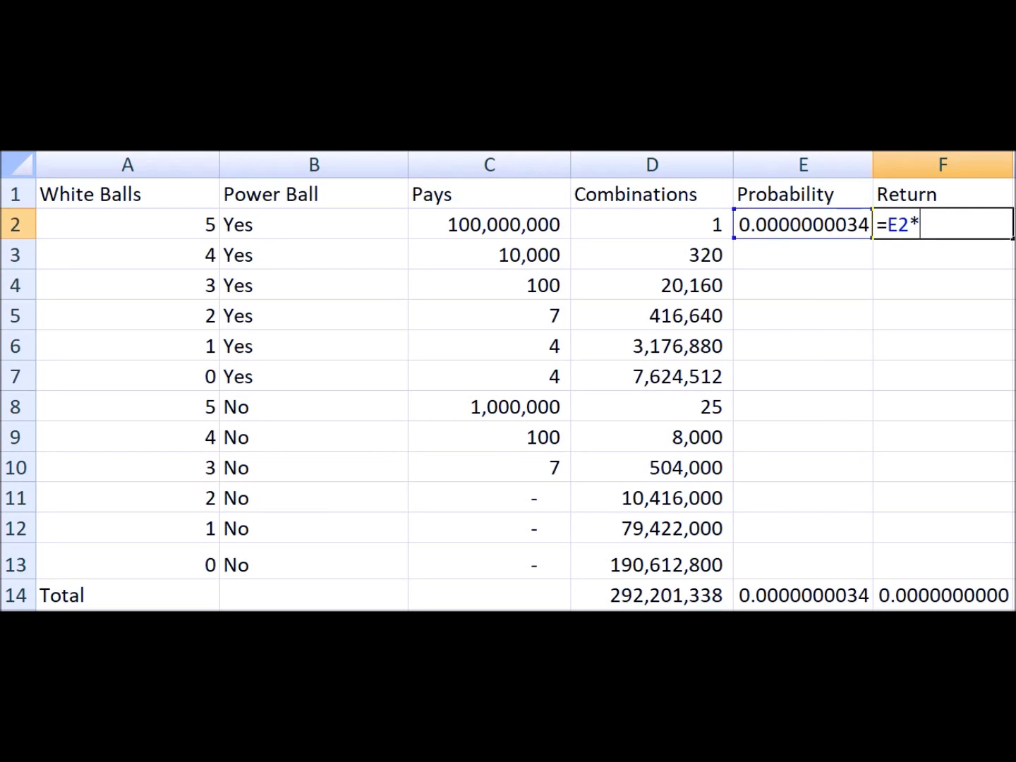
key(Left)
key(Left)
key(Left)
key(Return)
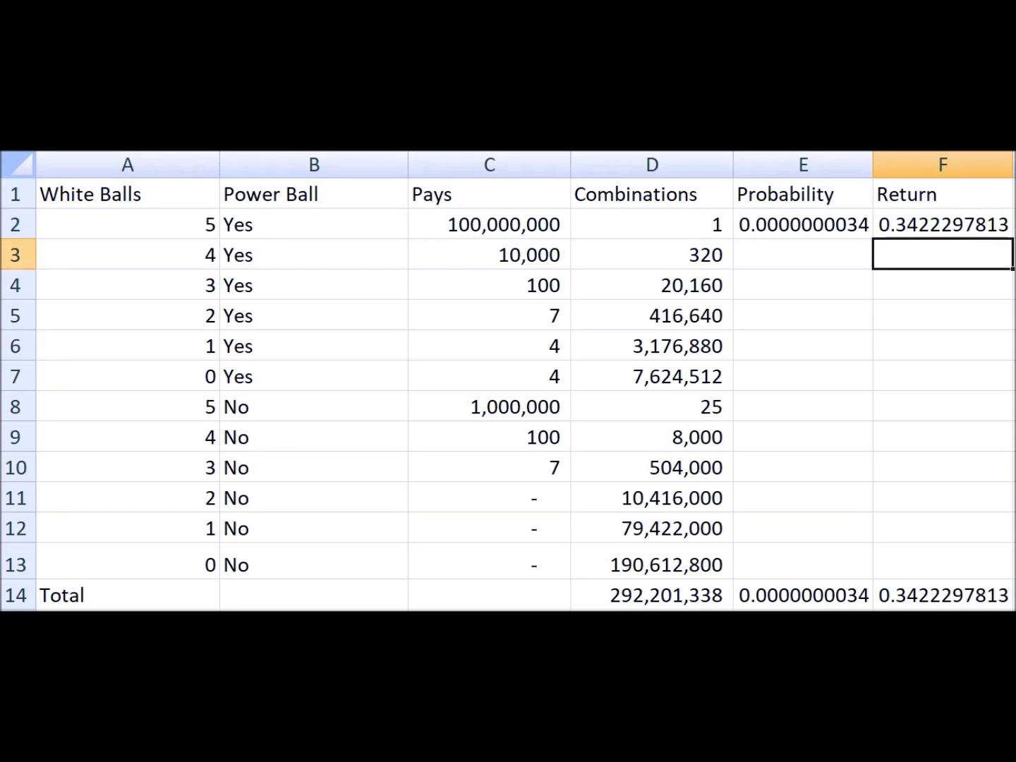
- Copy E2:F2 into E3:F13, giving totals of 1.0000000000 probability and 0.6182930210 return
click(803, 225)
key(shift+Right)
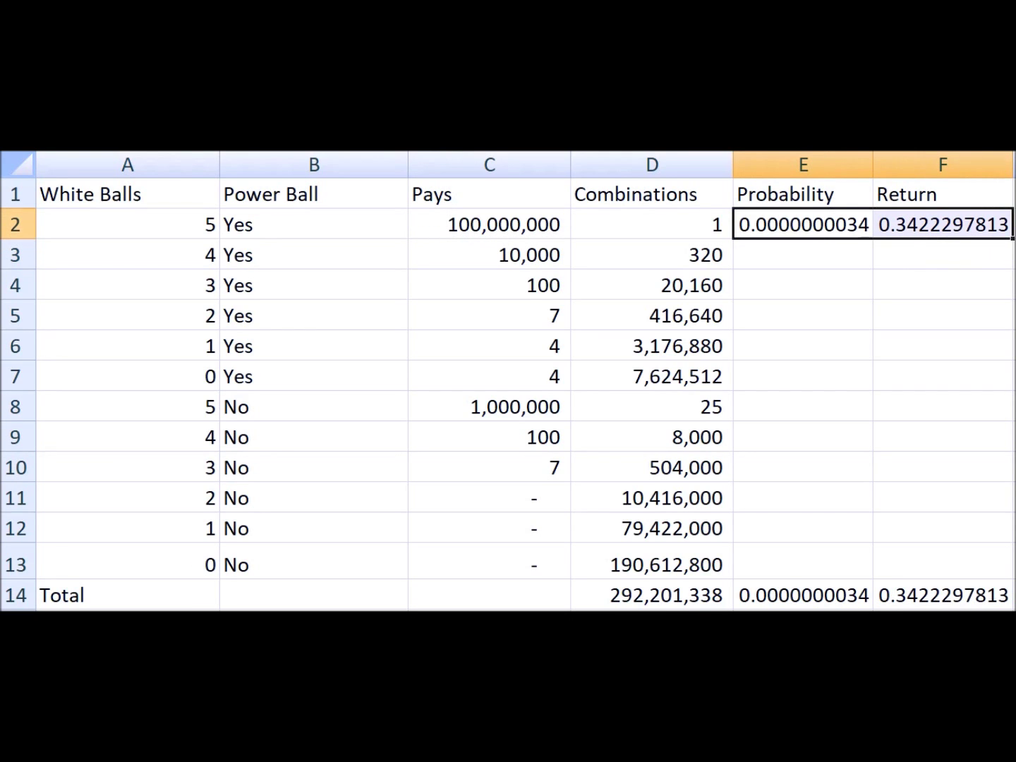
key(ctrl+c)
key(Down)
key(shift+Right)
key(shift+Down)
key(shift+Down)
key(shift+Down)
key(shift+Down)
key(shift+Down)
key(shift+Down)
key(shift+Down)
key(shift+Down)
key(shift+Down)
key(shift+Down)
key(ctrl+v)
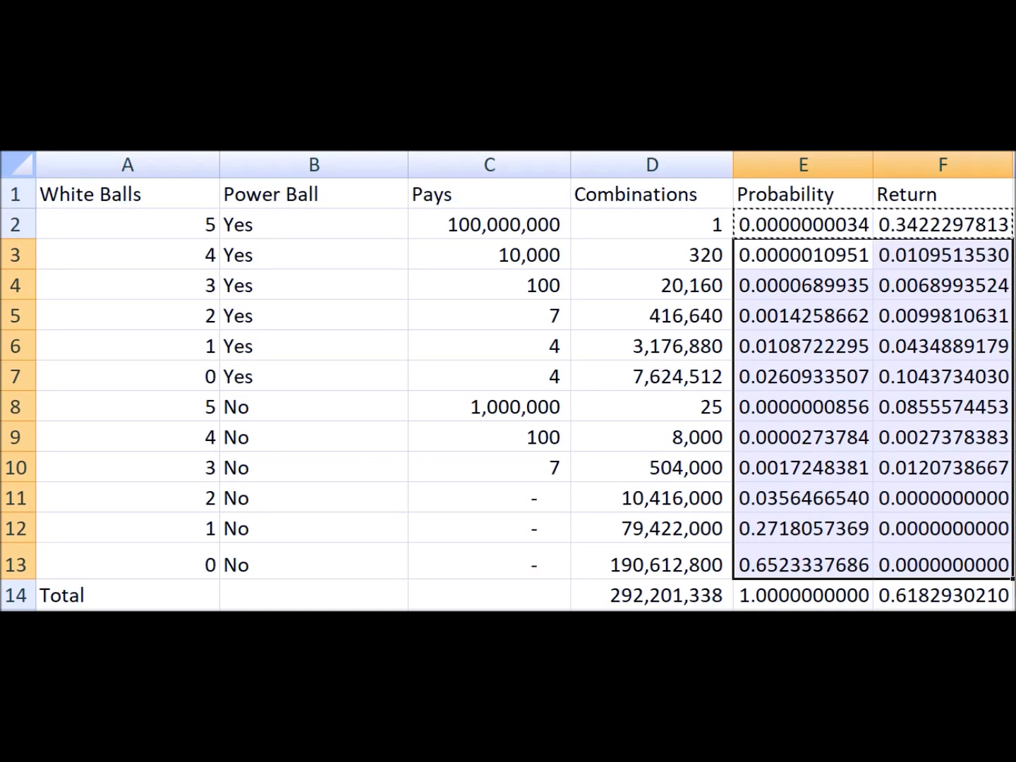
click(489, 225)
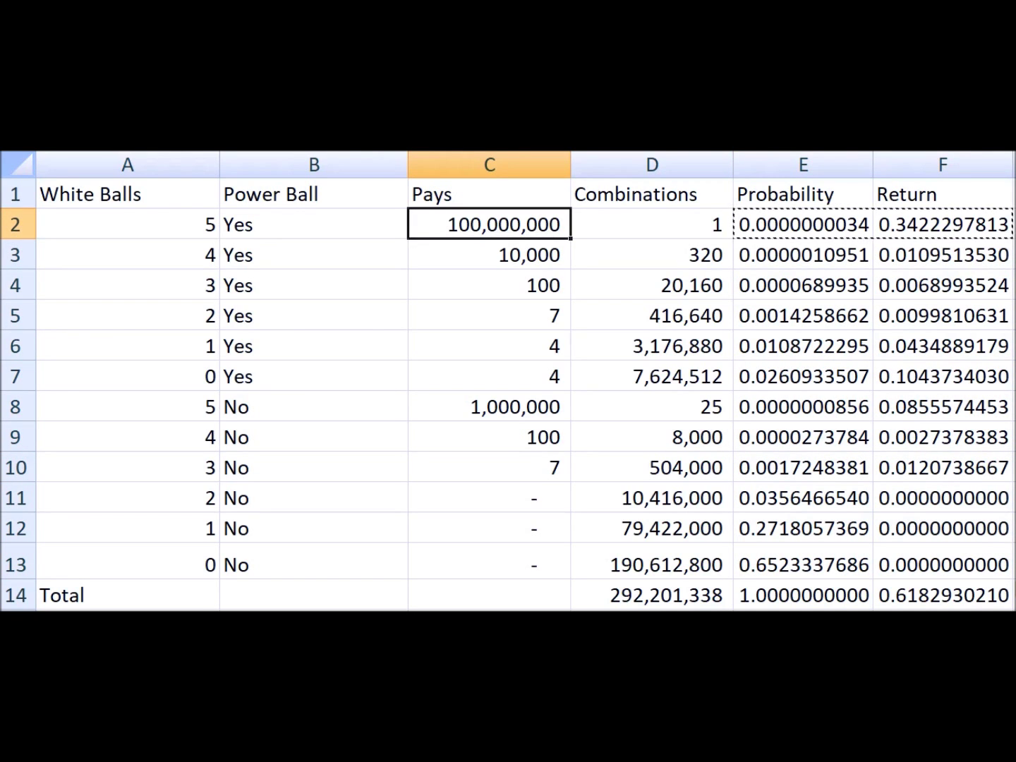
click(943, 595)
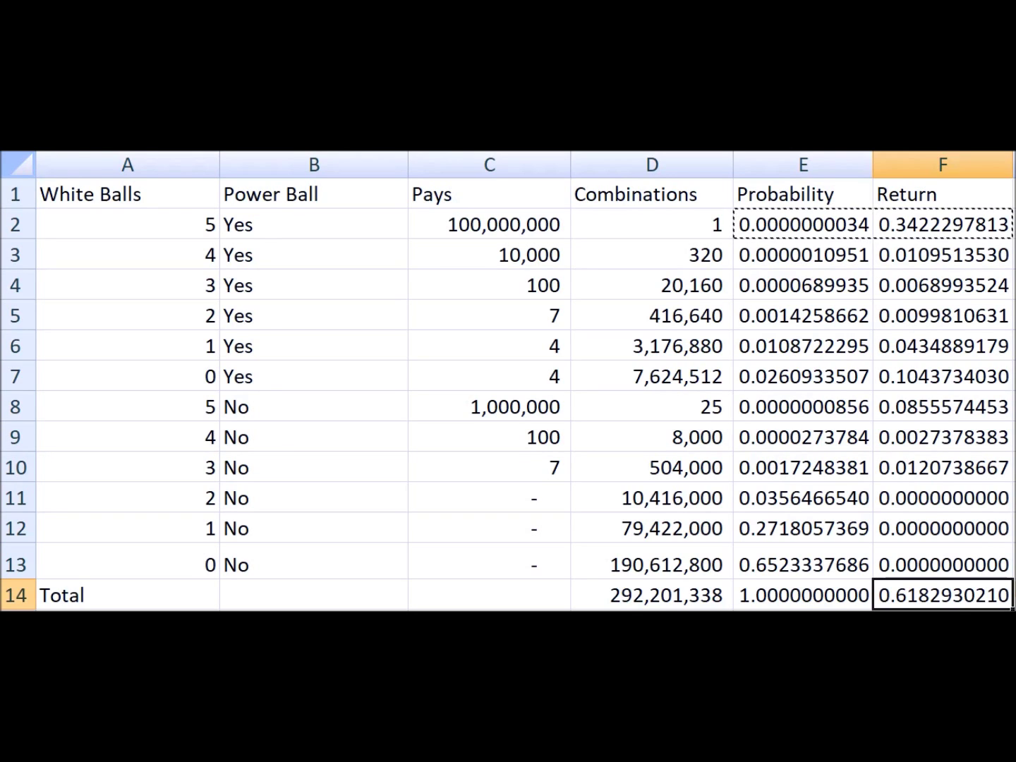
click(489, 225)
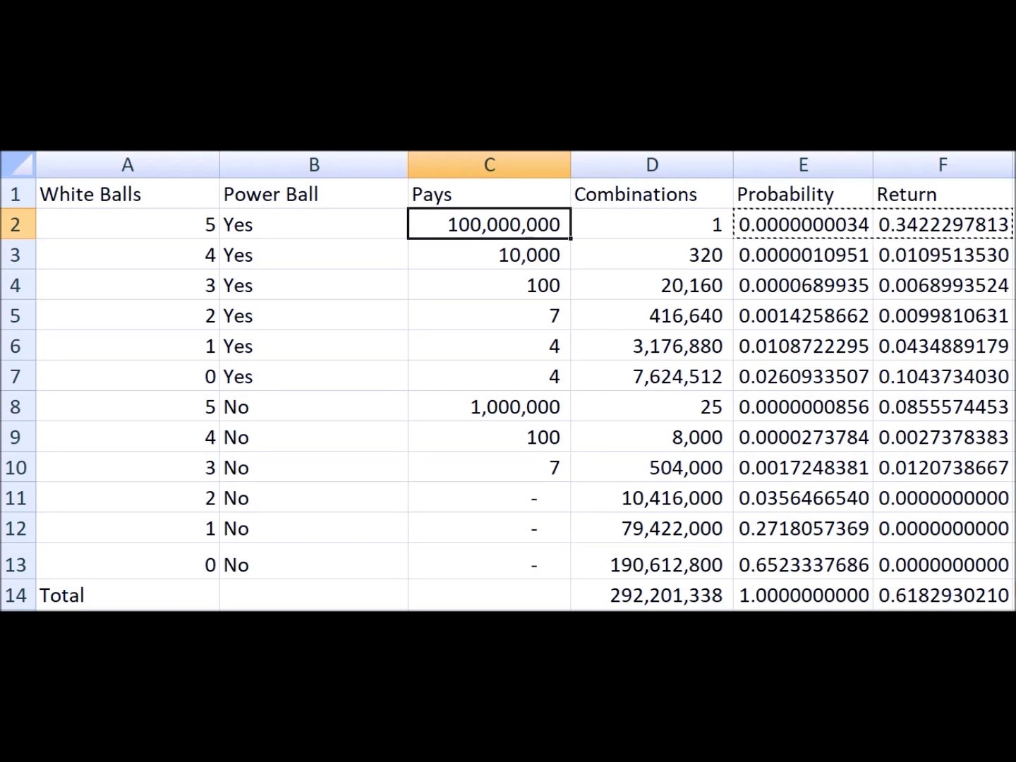
click(944, 224)
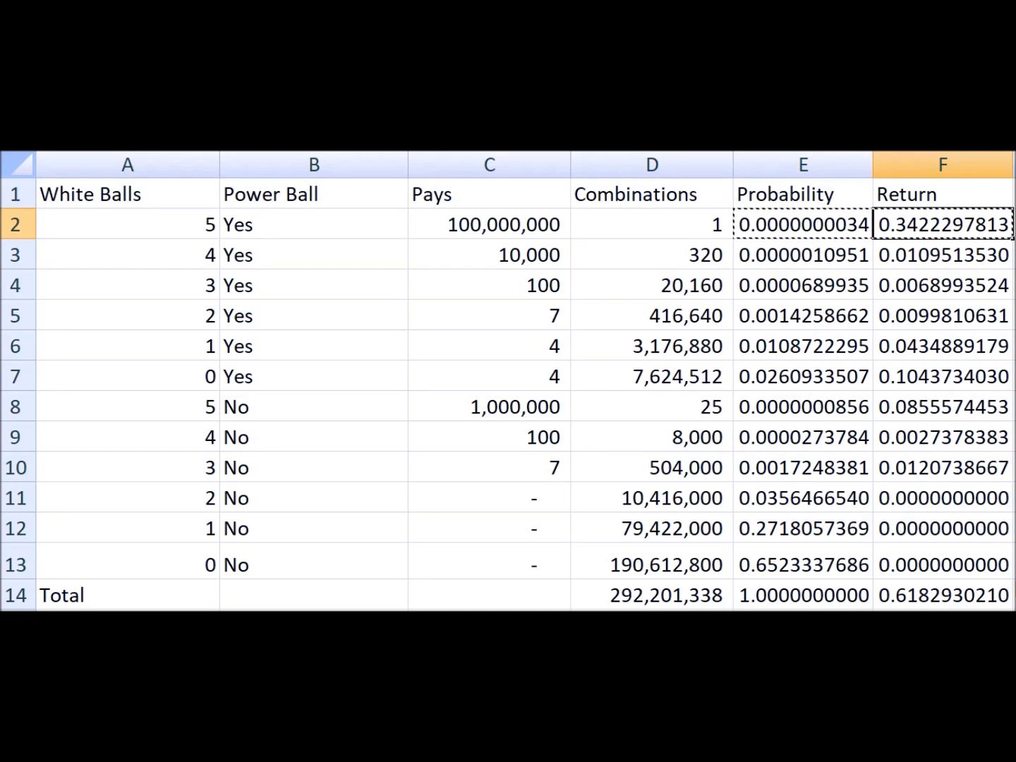
click(489, 224)
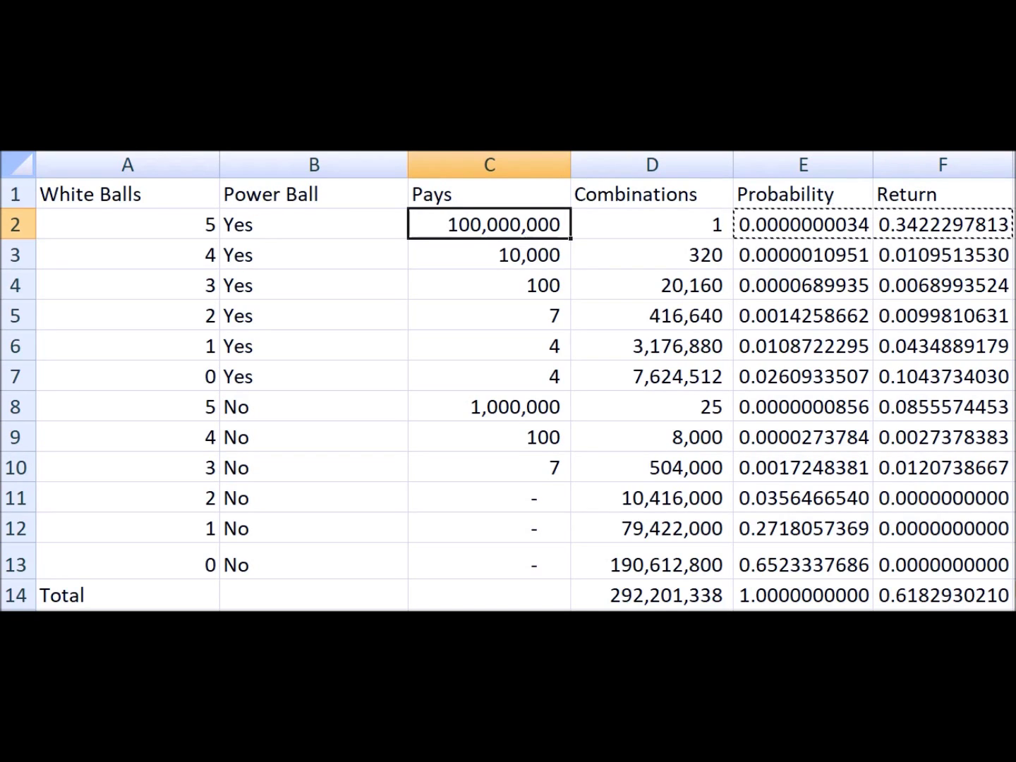
click(944, 224)
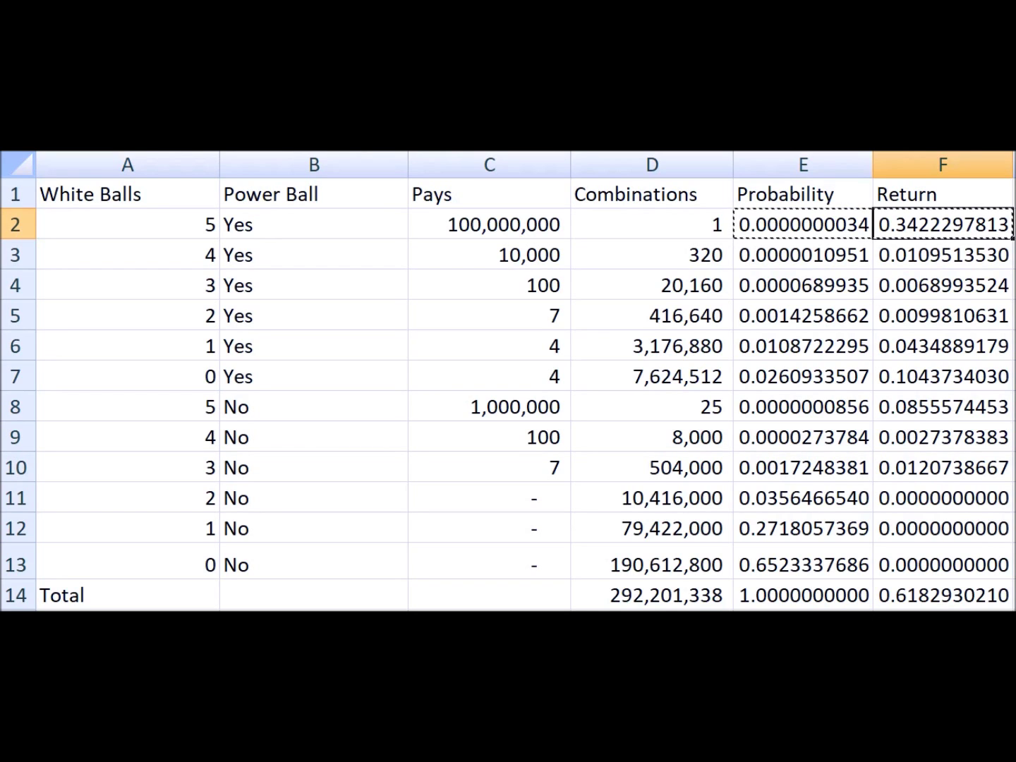
click(803, 467)
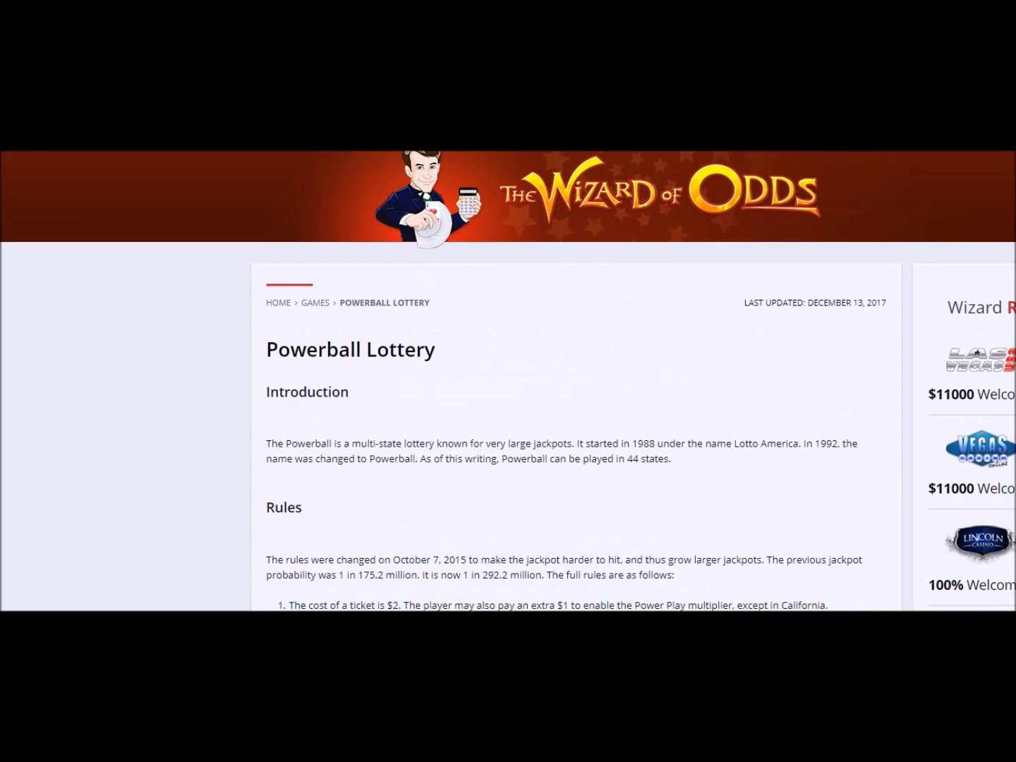
scroll(508, 381, down, 2)
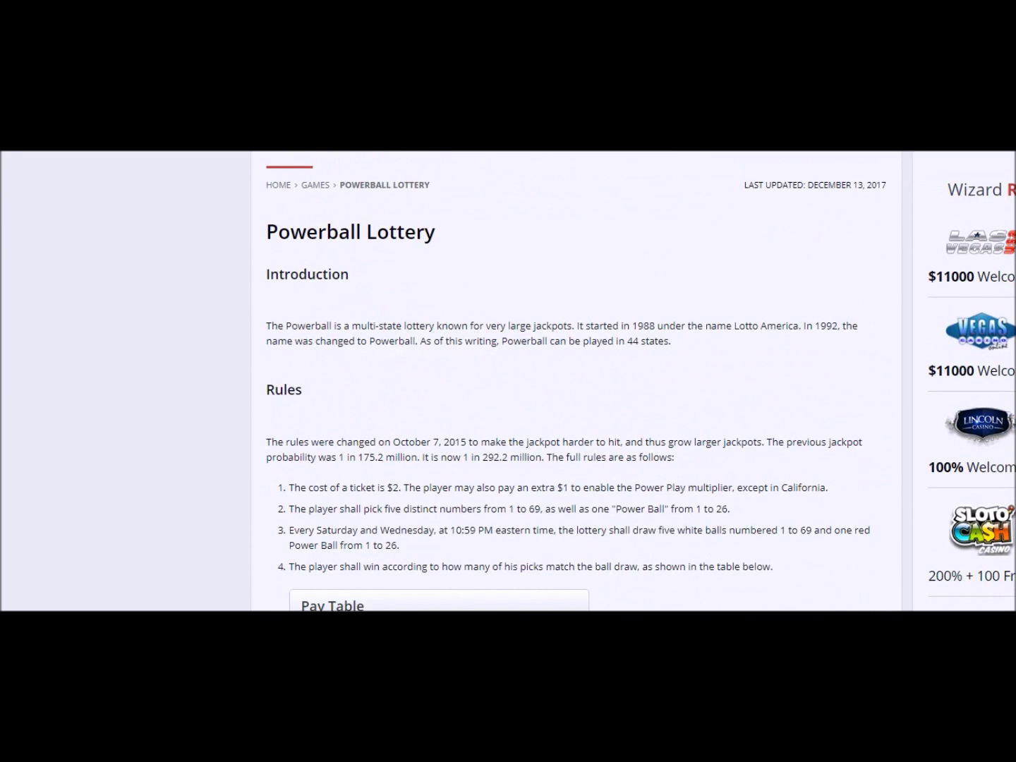
scroll(508, 381, down, 3)
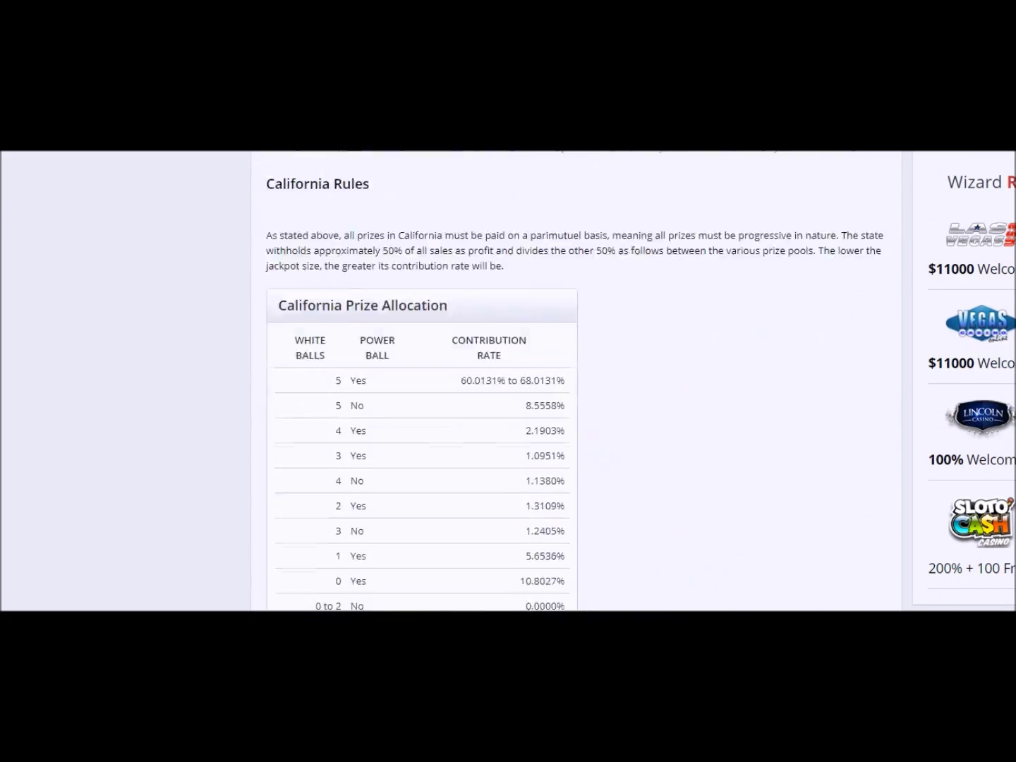
scroll(576, 381, down, 15)
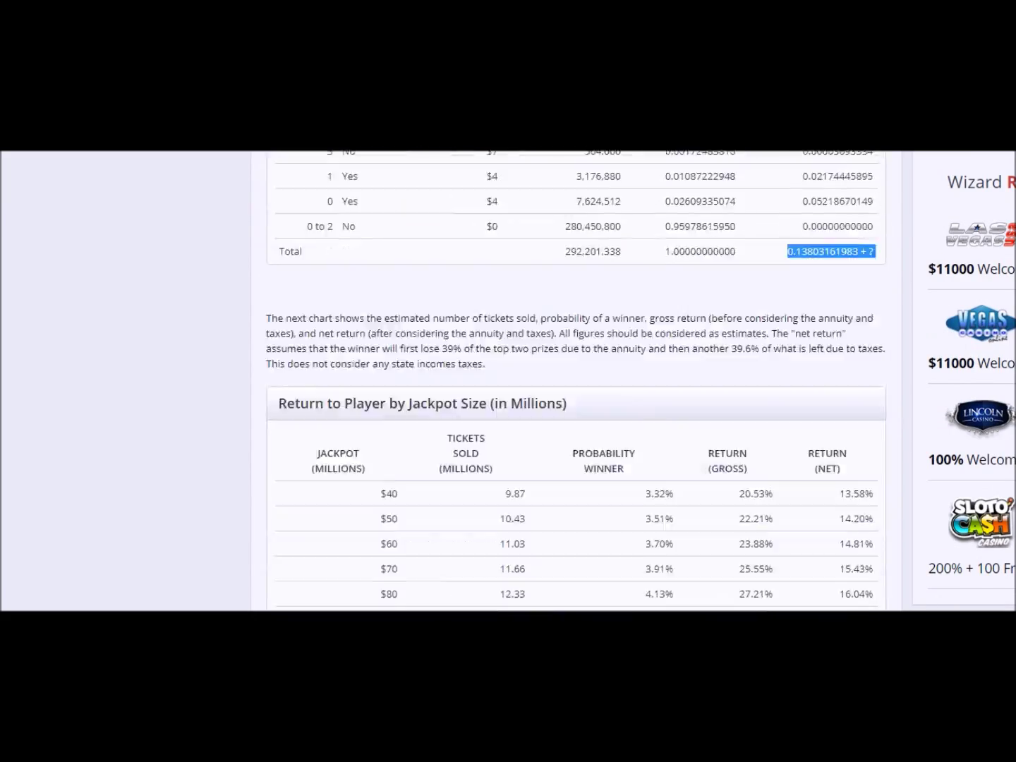
scroll(576, 381, down, 20)
scroll(575, 381, down, 5)
scroll(576, 381, up, 20)
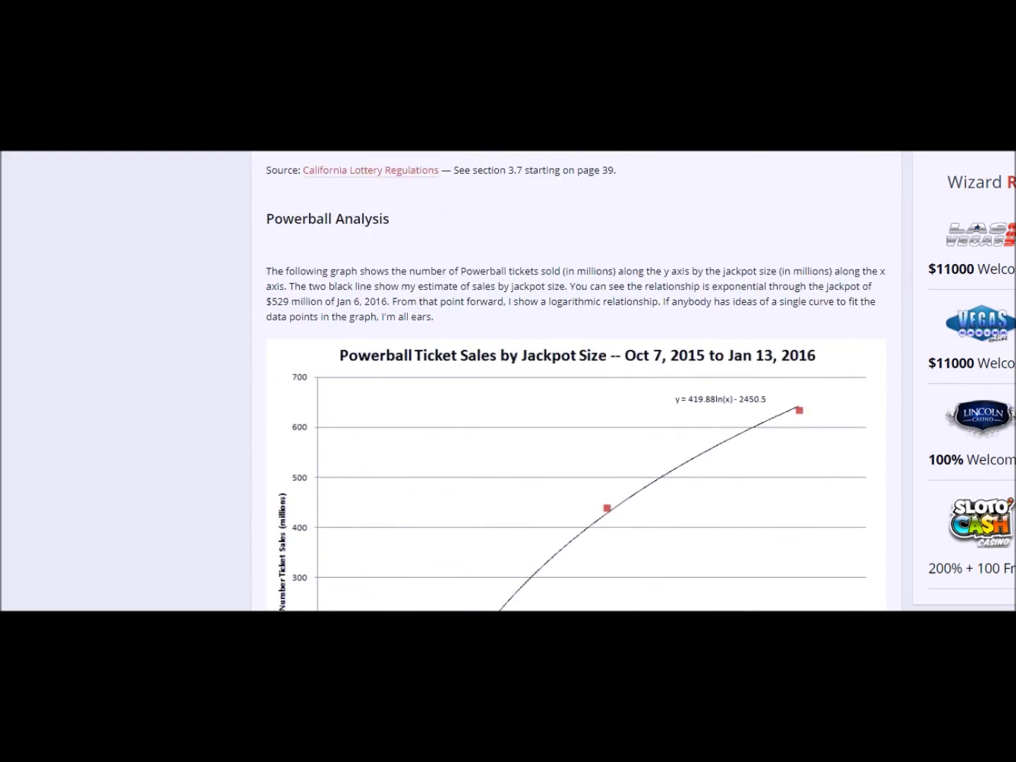
scroll(576, 381, up, 15)
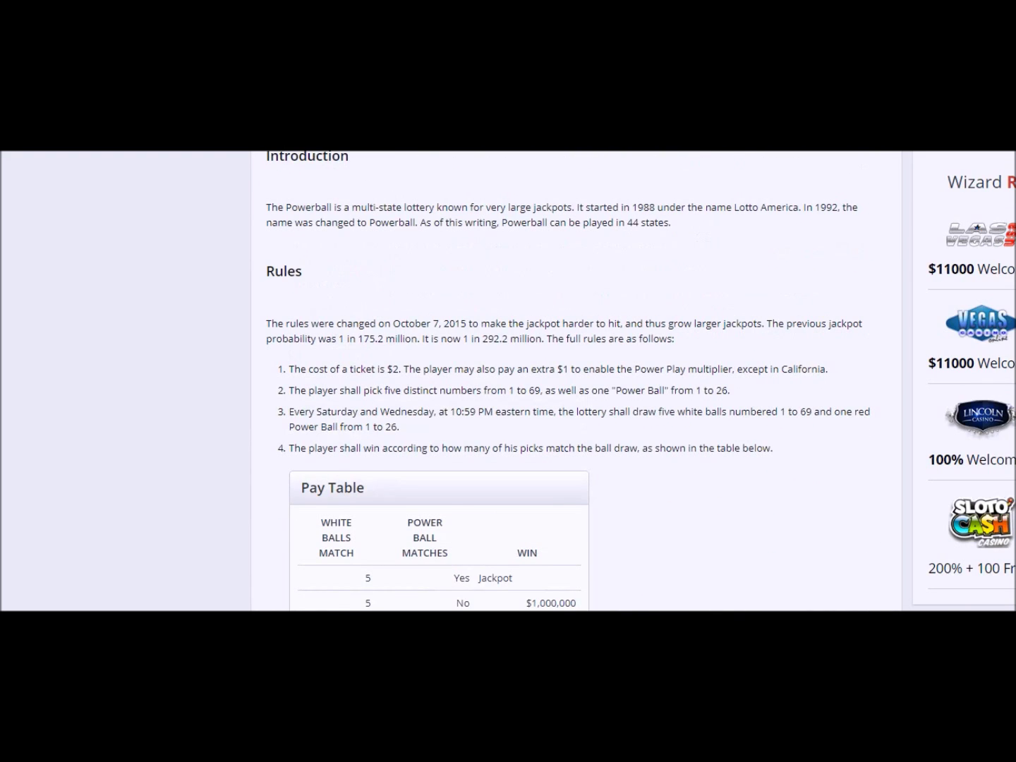